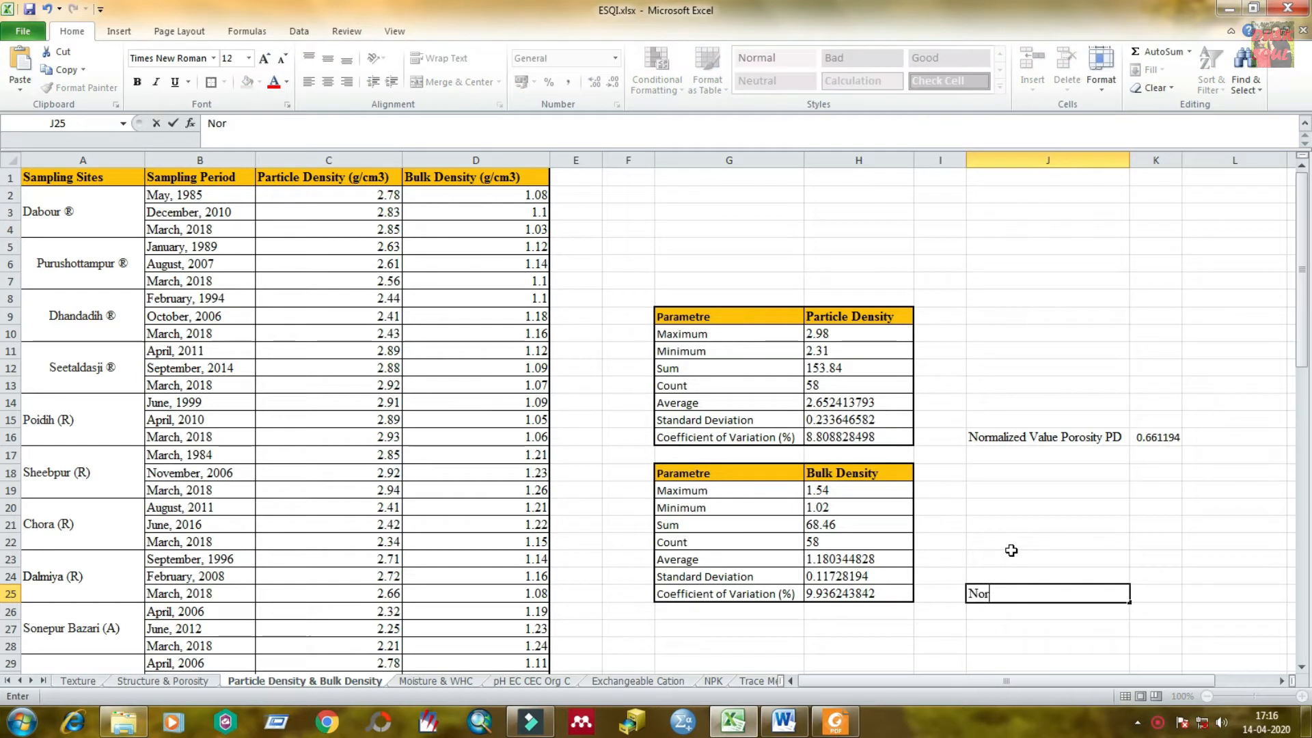
Step: Finish the label in cell J25 so it reads "Normalized value BD"
{"action": "type", "text": "malized Va"}
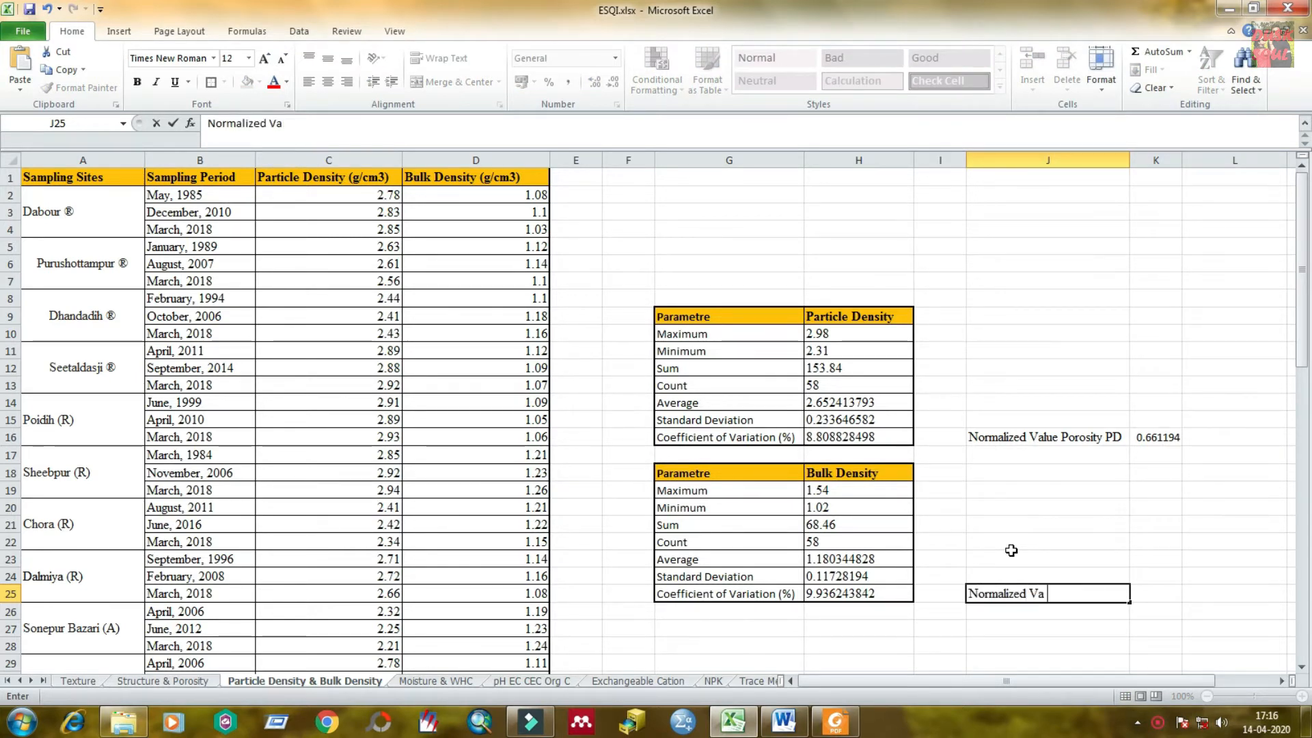
{"action": "key", "text": "BackSpace"}
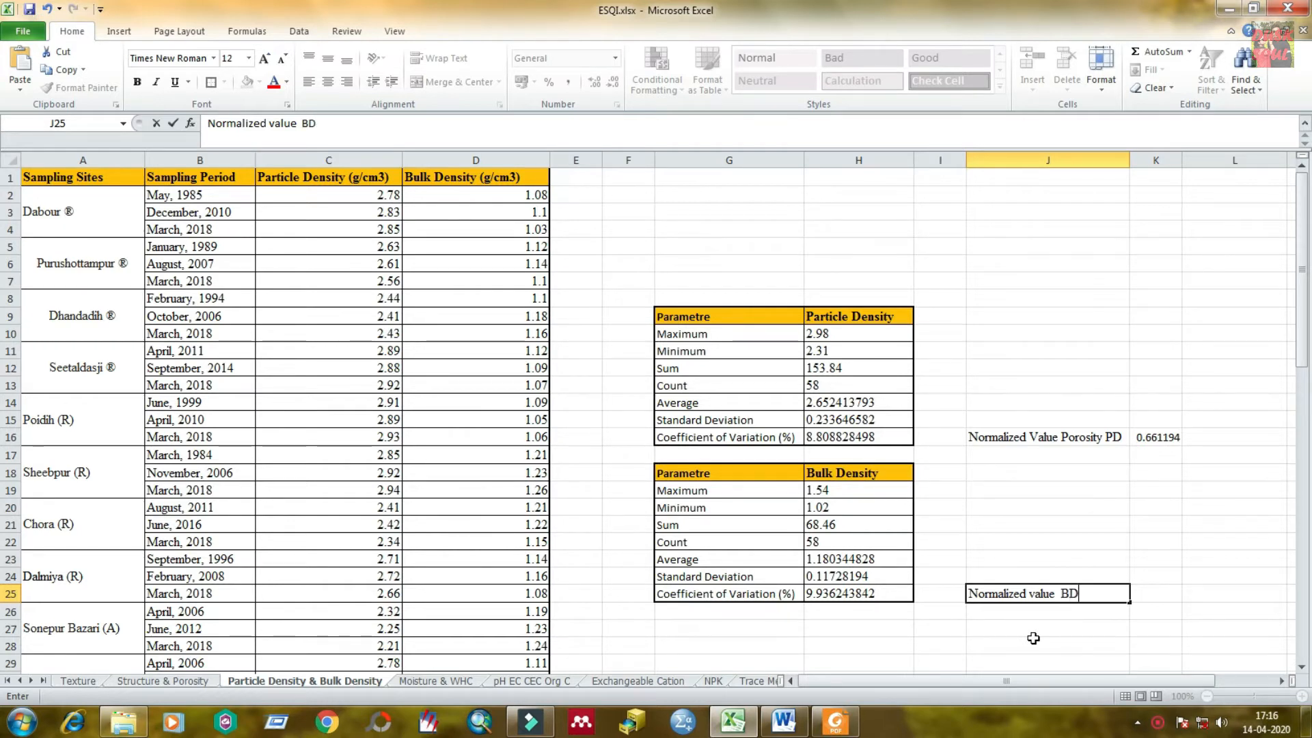
{"action": "key", "text": "Return"}
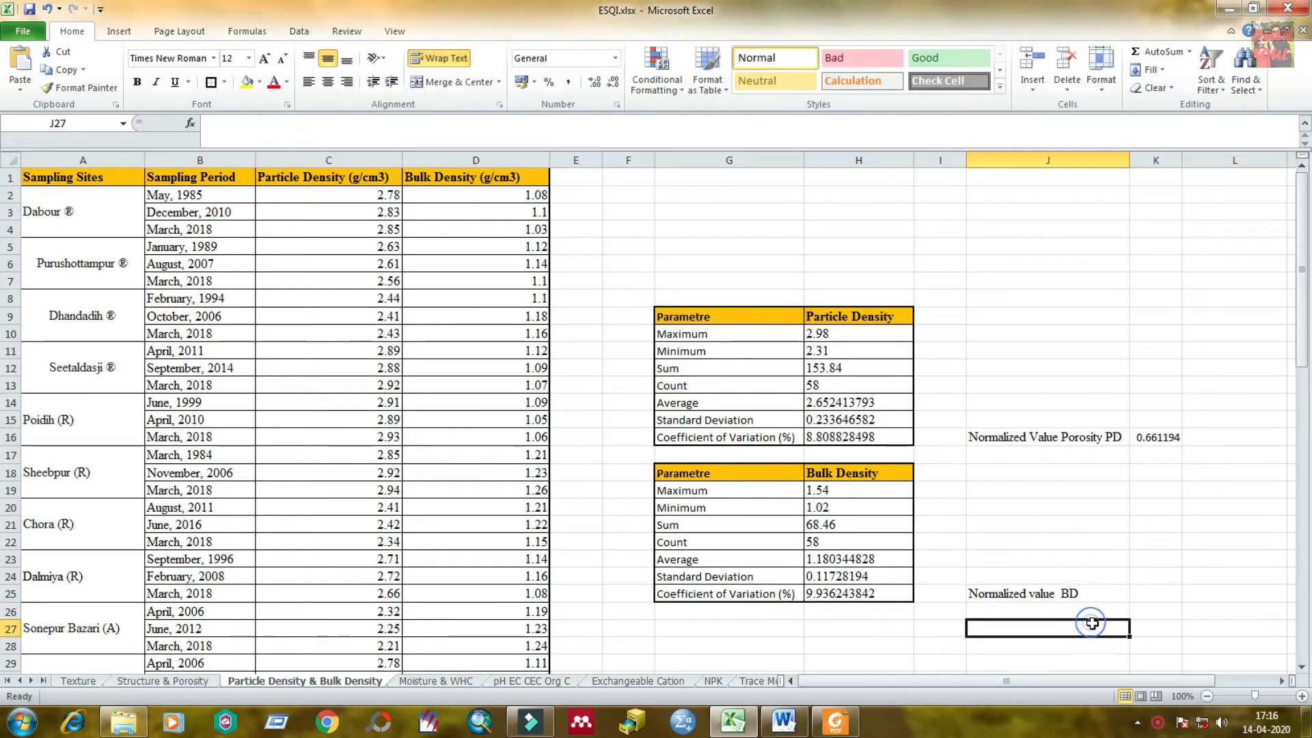
{"action": "left_click", "coordinate": [1116, 599]}
{"action": "scroll", "coordinate": [1101, 551], "scroll_direction": "down", "scroll_amount": 2}
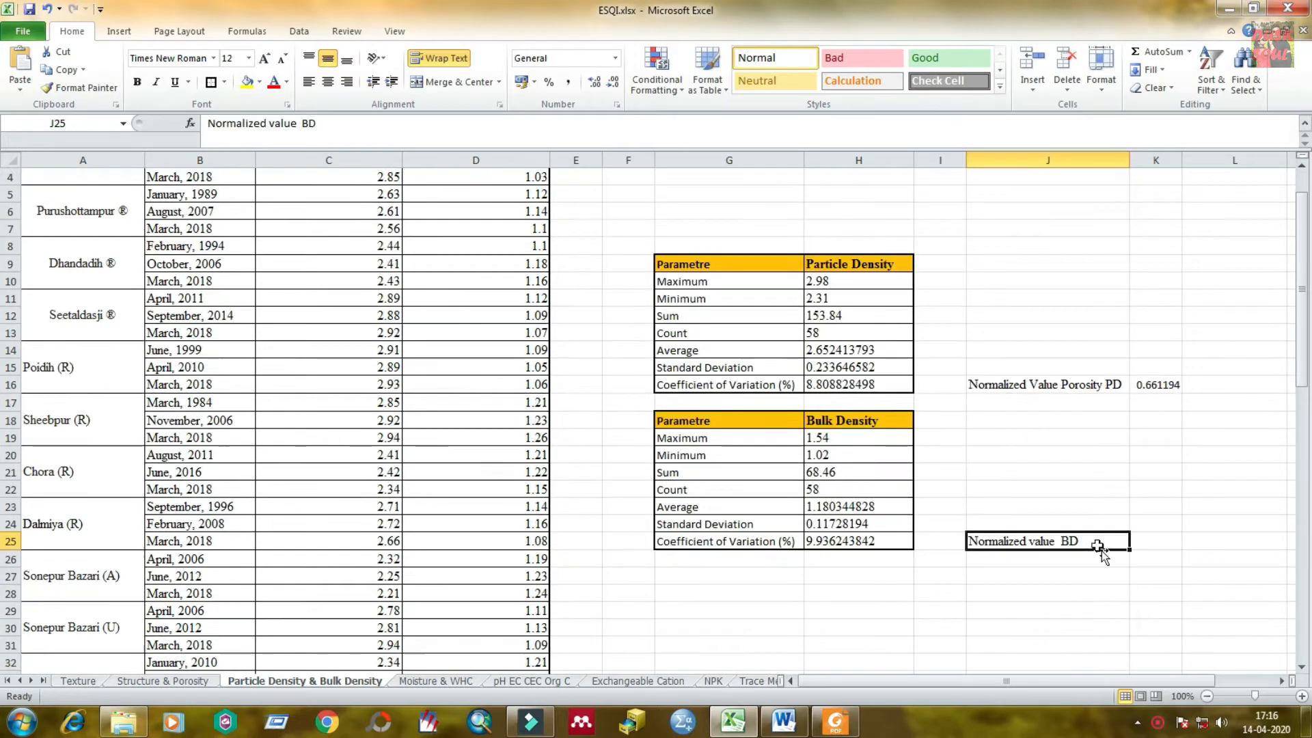
{"action": "left_click", "coordinate": [1152, 522]}
{"action": "scroll", "coordinate": [744, 400], "scroll_direction": "up", "scroll_amount": 2}
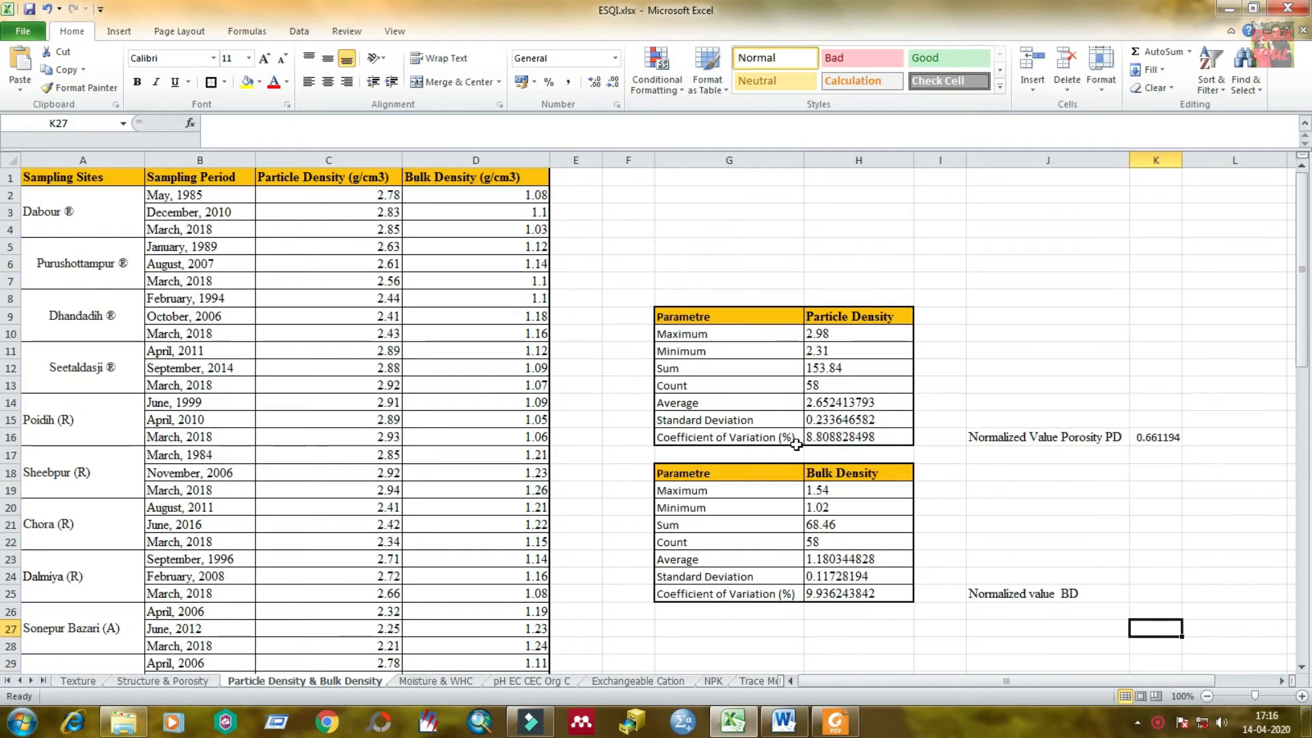
{"action": "left_click", "coordinate": [712, 494]}
{"action": "left_click", "coordinate": [693, 508]}
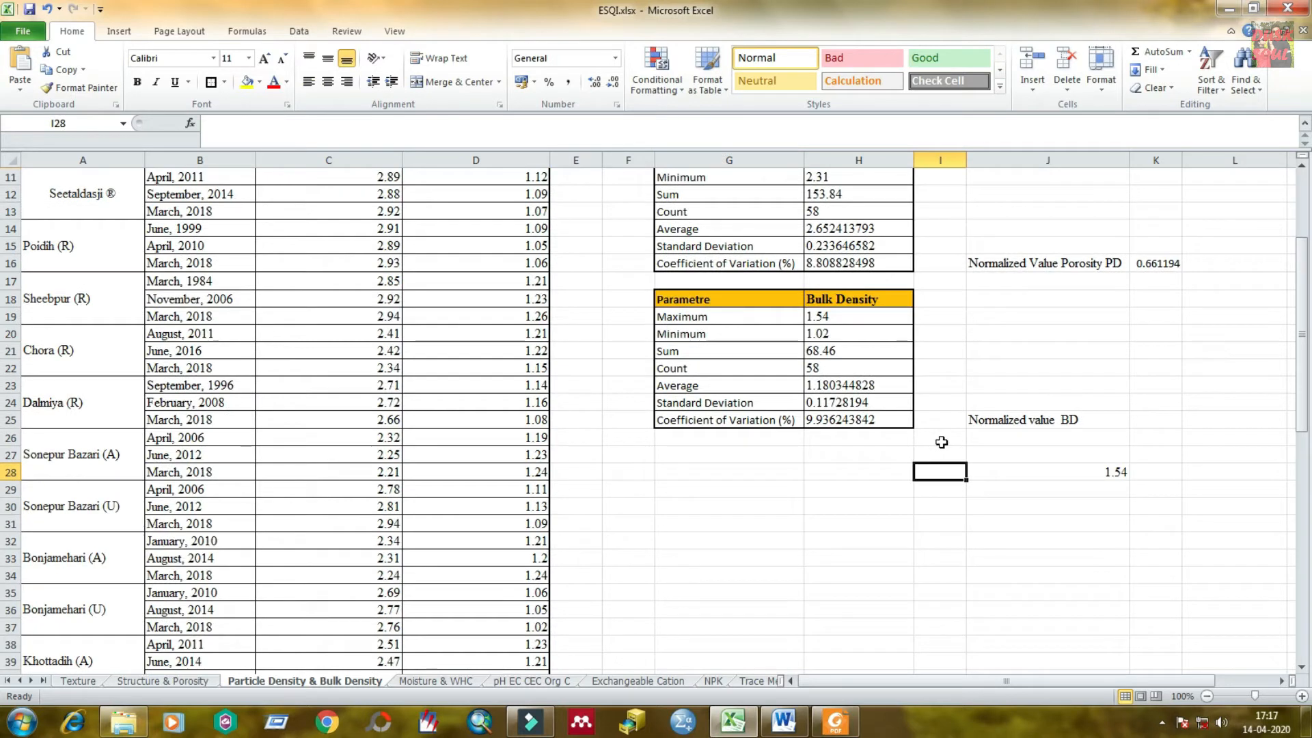
Step: Label cell I28 "Maximum" and clear the existing value from cell J28
{"action": "type", "text": "Maximum"}
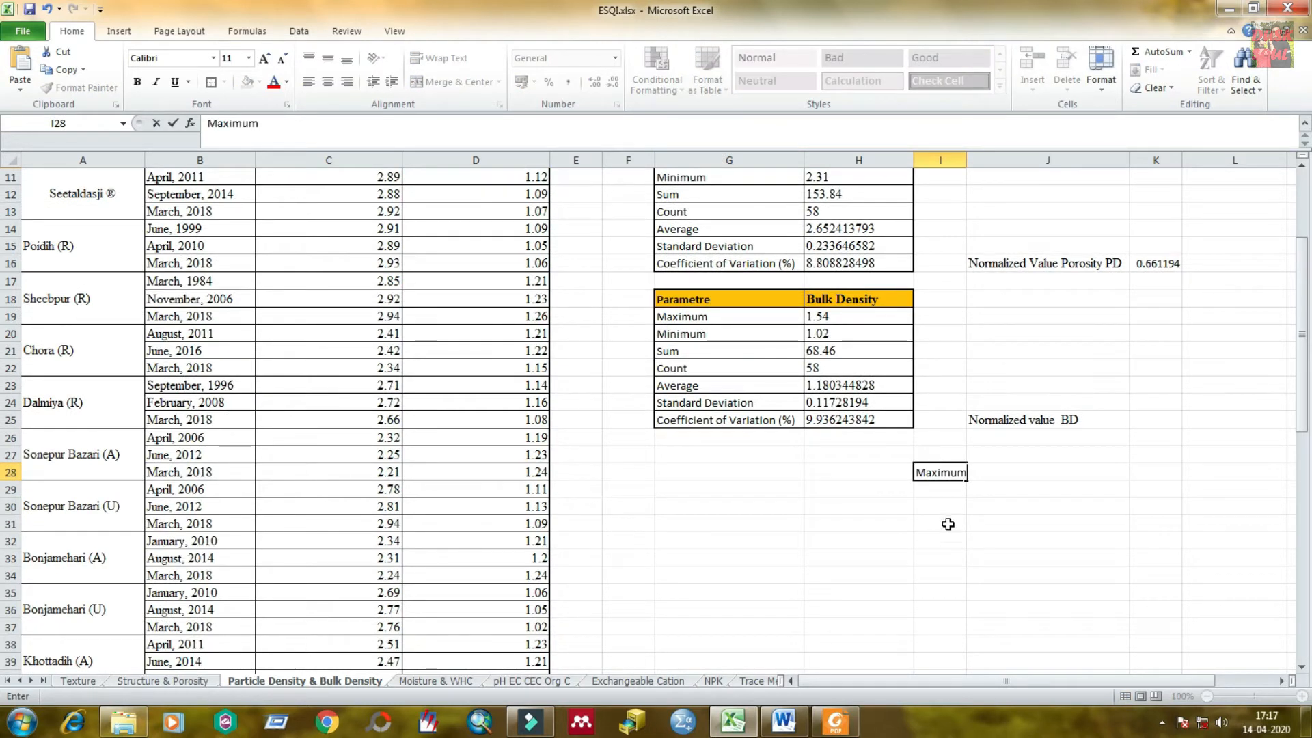
{"action": "left_click", "coordinate": [1034, 559]}
{"action": "double_click", "coordinate": [1079, 473]}
{"action": "left_click_drag", "start_coordinate": [1075, 472], "coordinate": [919, 477]}
{"action": "key", "text": "BackSpace"}
Step: Label cell I29 "Minimum" directly below the Maximum label
{"action": "left_click", "coordinate": [943, 493]}
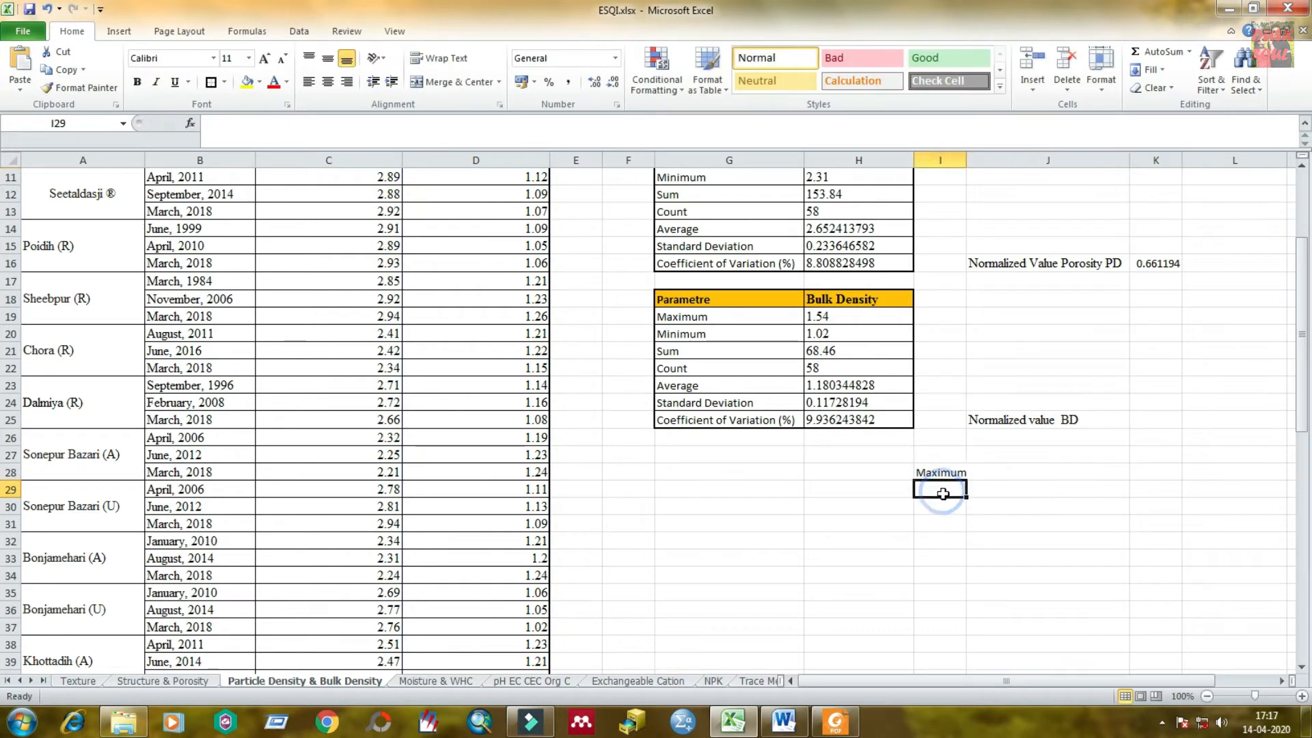
{"action": "type", "text": "Mi"}
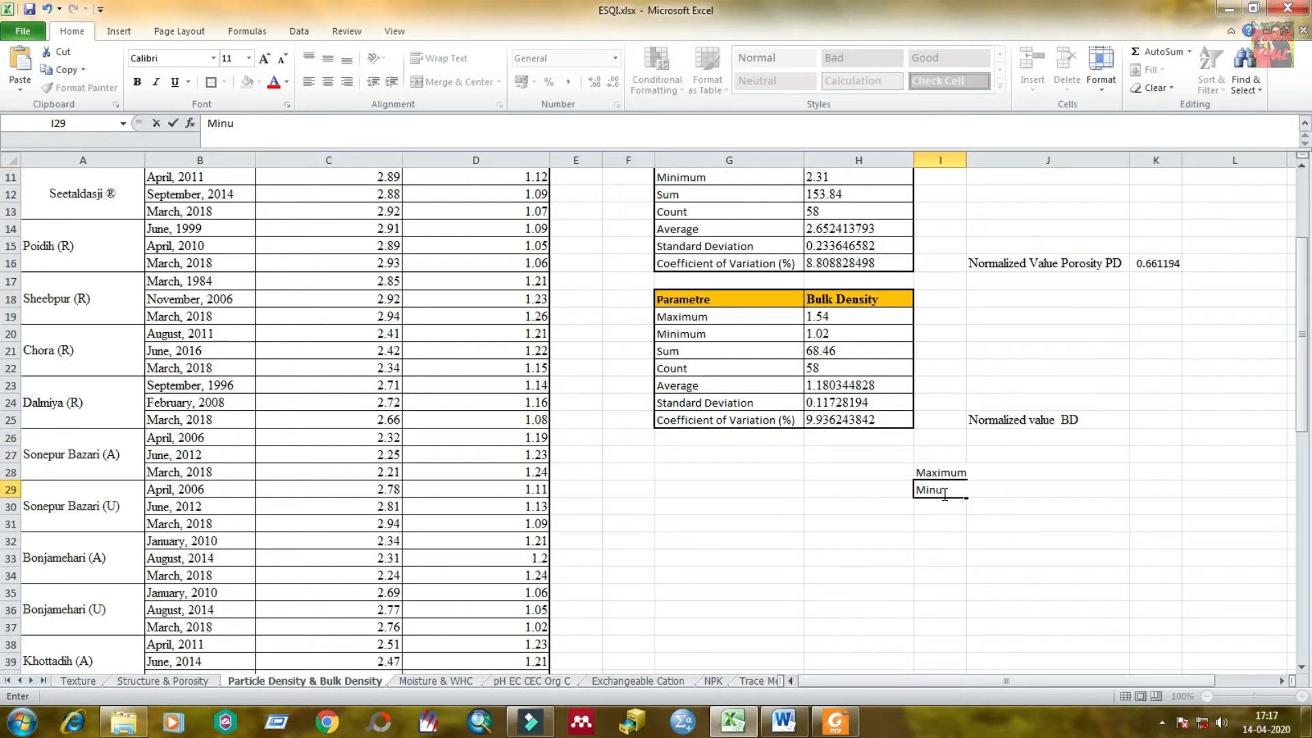
{"action": "type", "text": "nimum"}
{"action": "left_click", "coordinate": [1069, 579]}
Step: Calculate the maximum bulk density in J28 with MAX over D2:D59 and compare it with the Bulk Density table's maximum
{"action": "left_click", "coordinate": [1006, 473]}
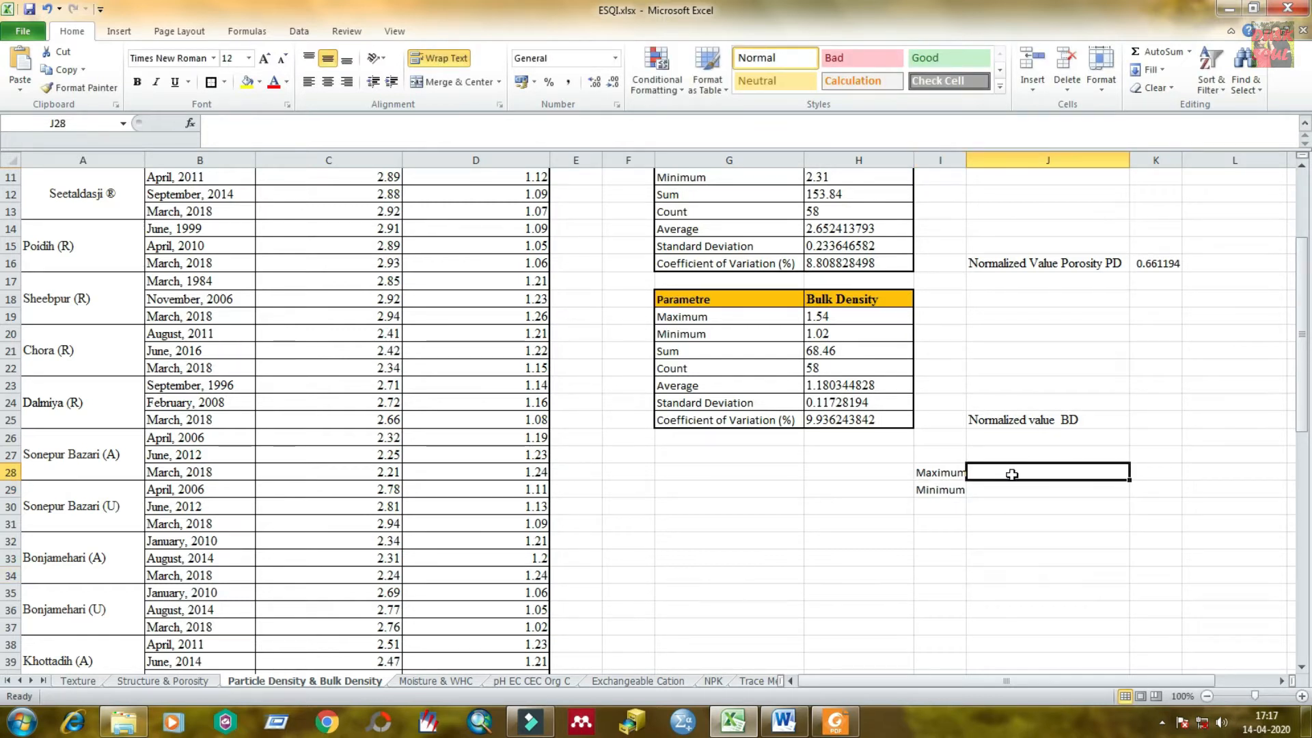
{"action": "type", "text": "=max"}
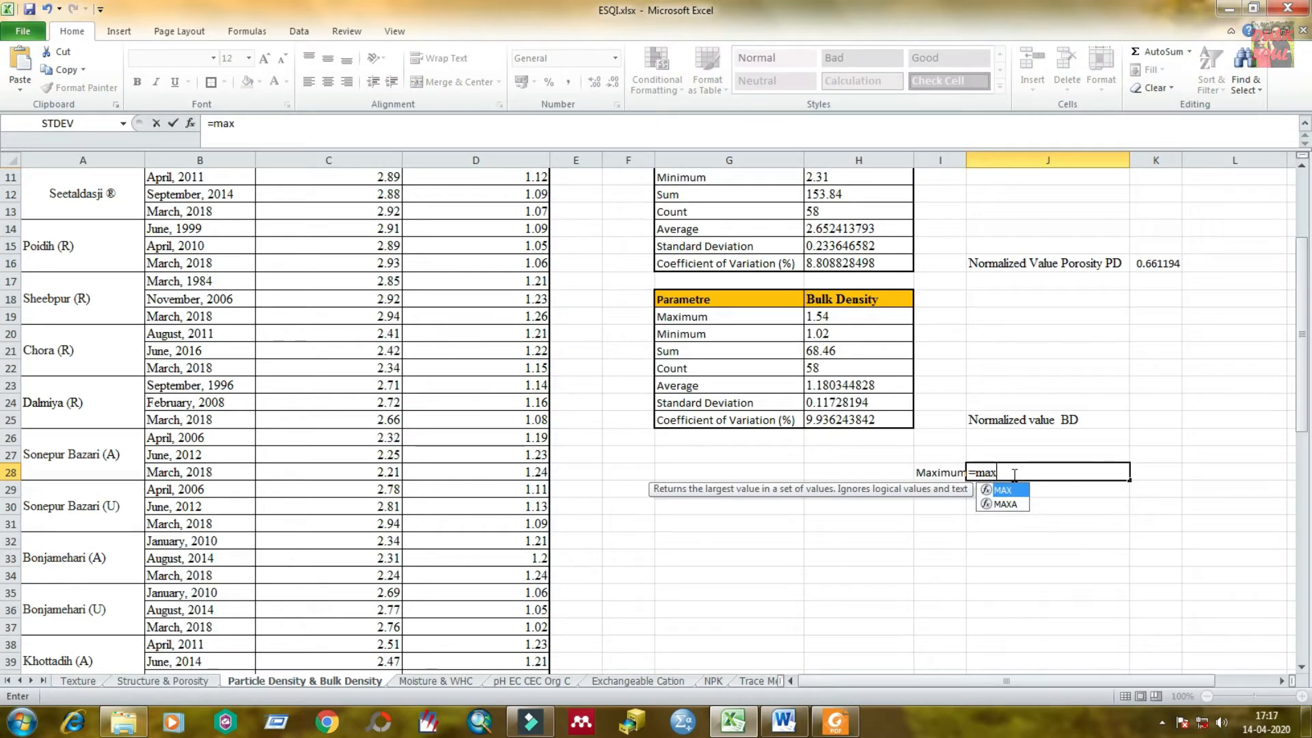
{"action": "double_click", "coordinate": [1001, 489]}
{"action": "scroll", "coordinate": [478, 397], "scroll_direction": "up", "scroll_amount": 3}
{"action": "left_click_drag", "start_coordinate": [486, 195], "coordinate": [478, 650]}
{"action": "scroll", "coordinate": [646, 485], "scroll_direction": "up", "scroll_amount": 5}
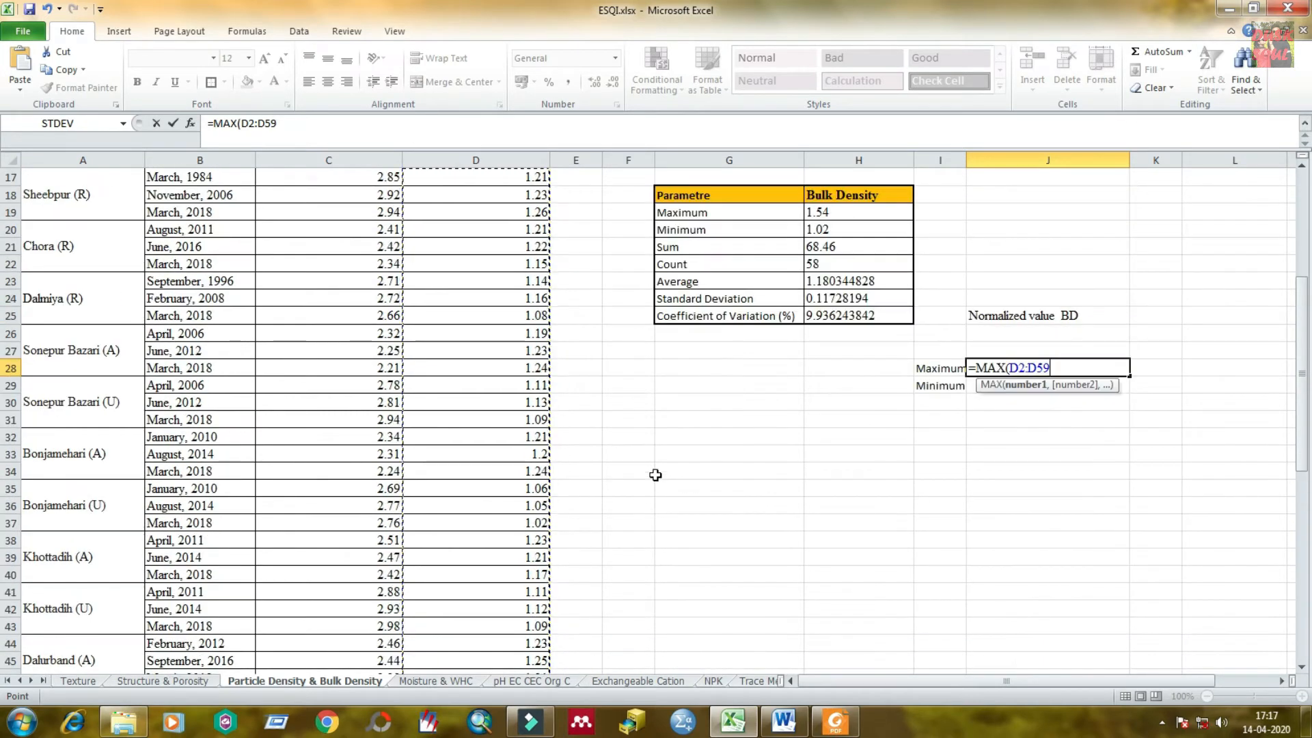
{"action": "key", "text": "Return"}
{"action": "left_click", "coordinate": [1083, 367]}
{"action": "left_click", "coordinate": [829, 214]}
{"action": "left_click", "coordinate": [1015, 429]}
Step: Calculate the minimum bulk density in J29 with the MIN function over D2:D59
{"action": "left_click", "coordinate": [1022, 384]}
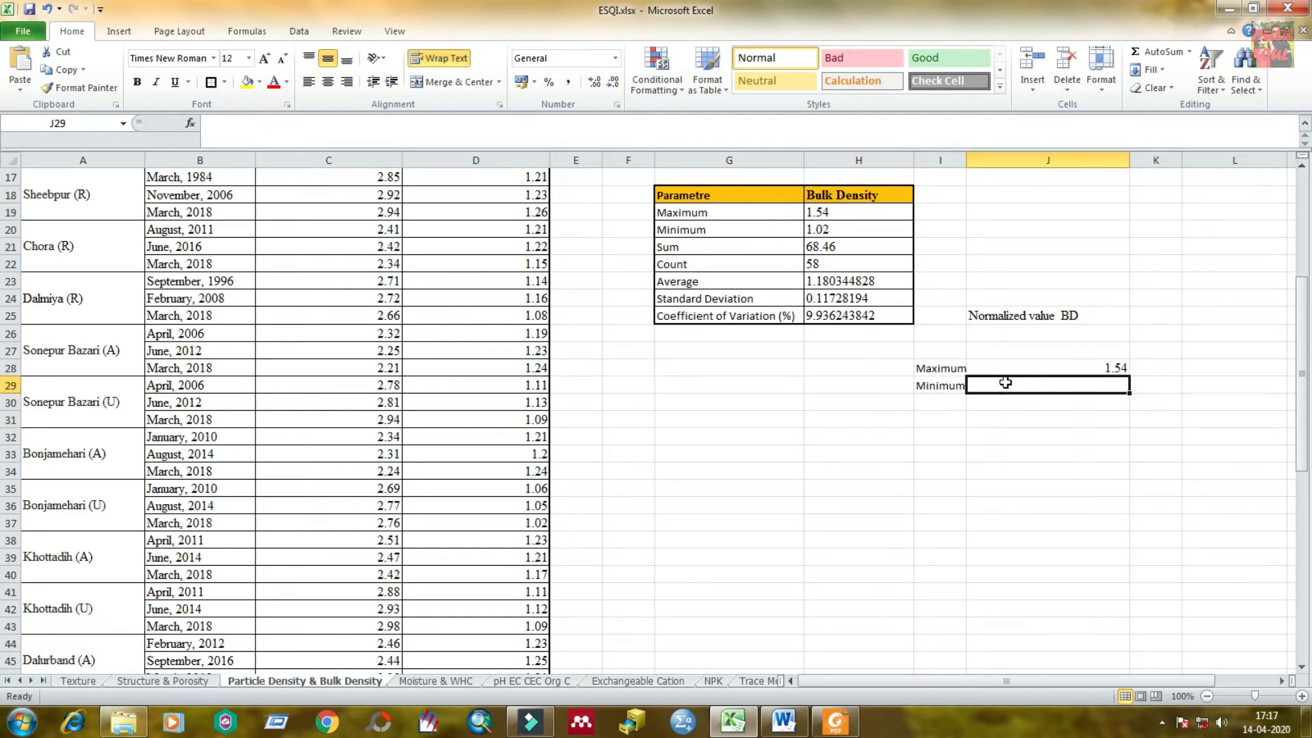
{"action": "type", "text": "=m"}
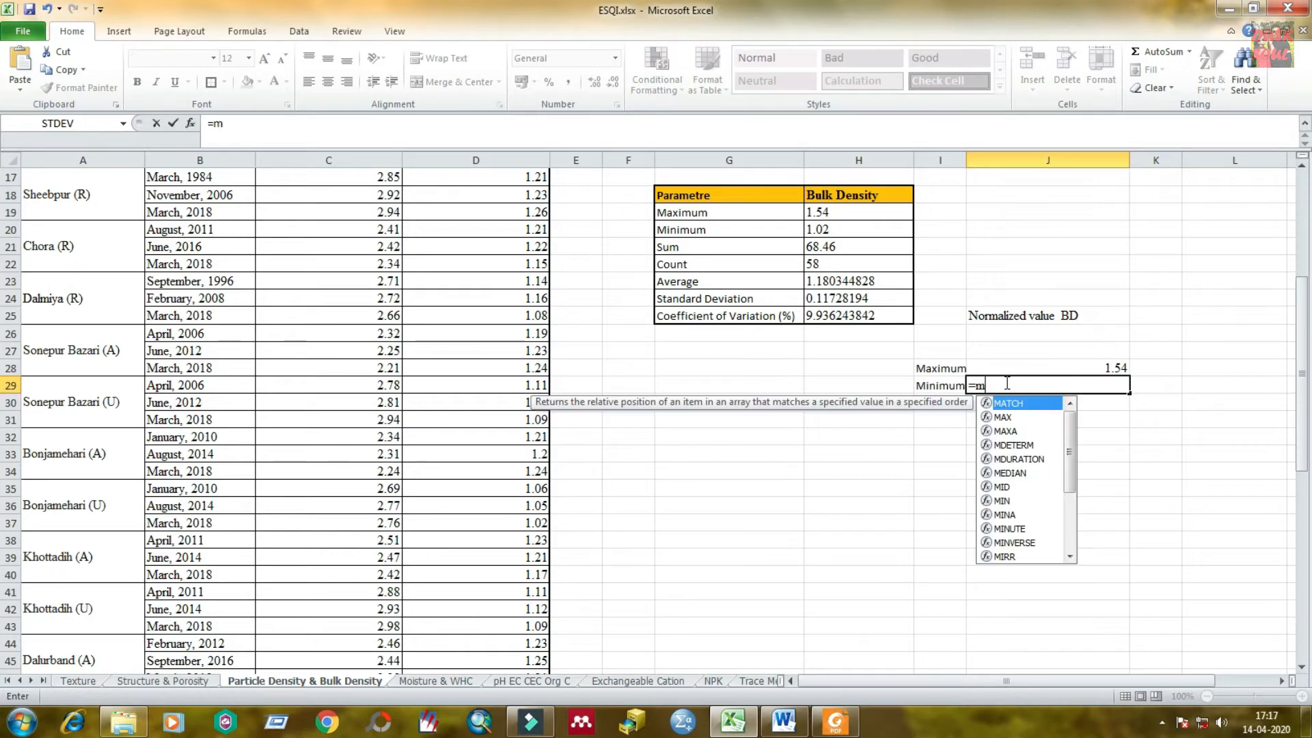
{"action": "type", "text": "in"}
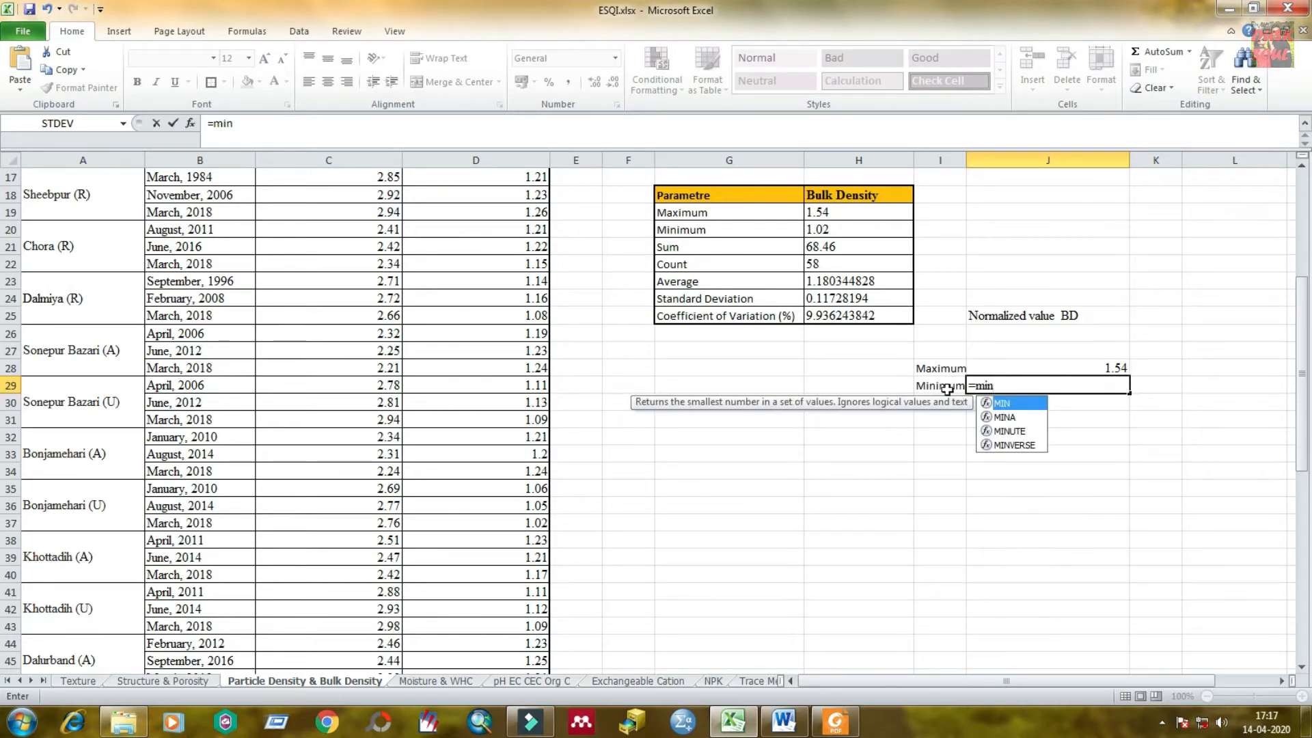
{"action": "double_click", "coordinate": [1001, 403]}
{"action": "scroll", "coordinate": [526, 183], "scroll_direction": "up", "scroll_amount": 5}
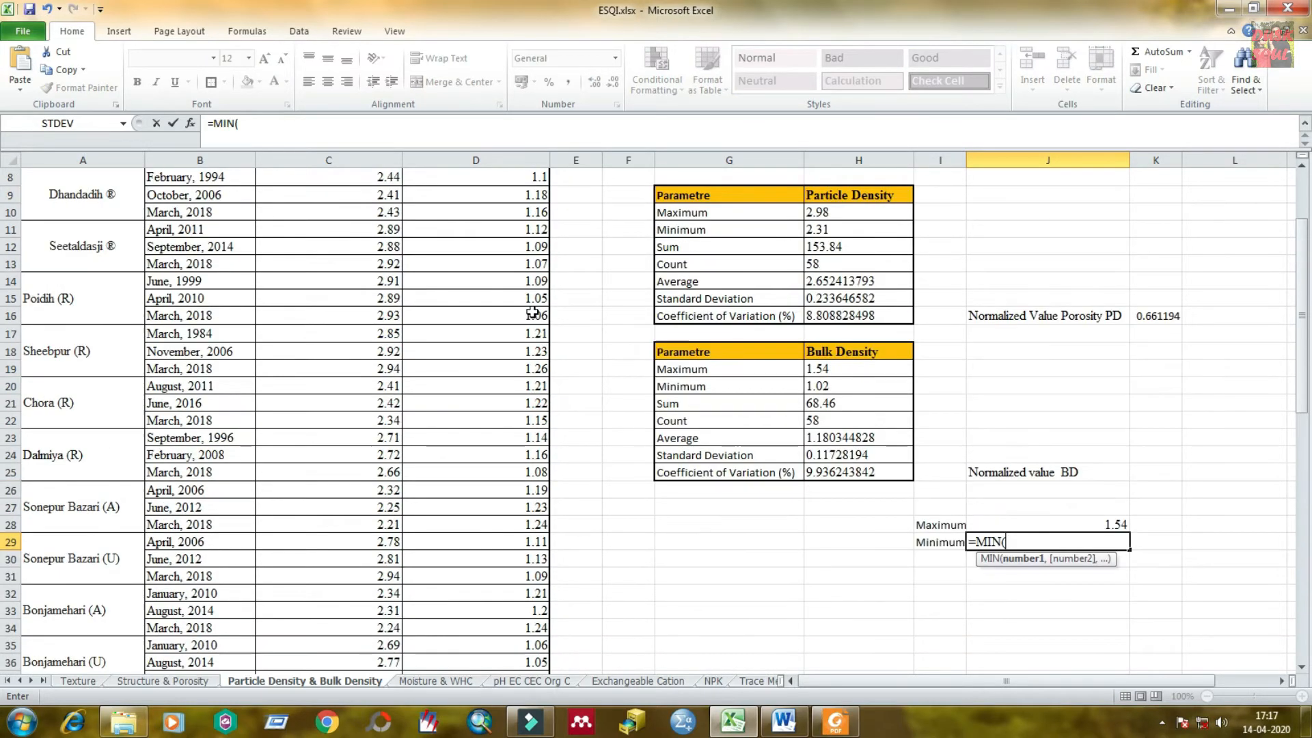
{"action": "left_click_drag", "start_coordinate": [526, 192], "coordinate": [514, 612]}
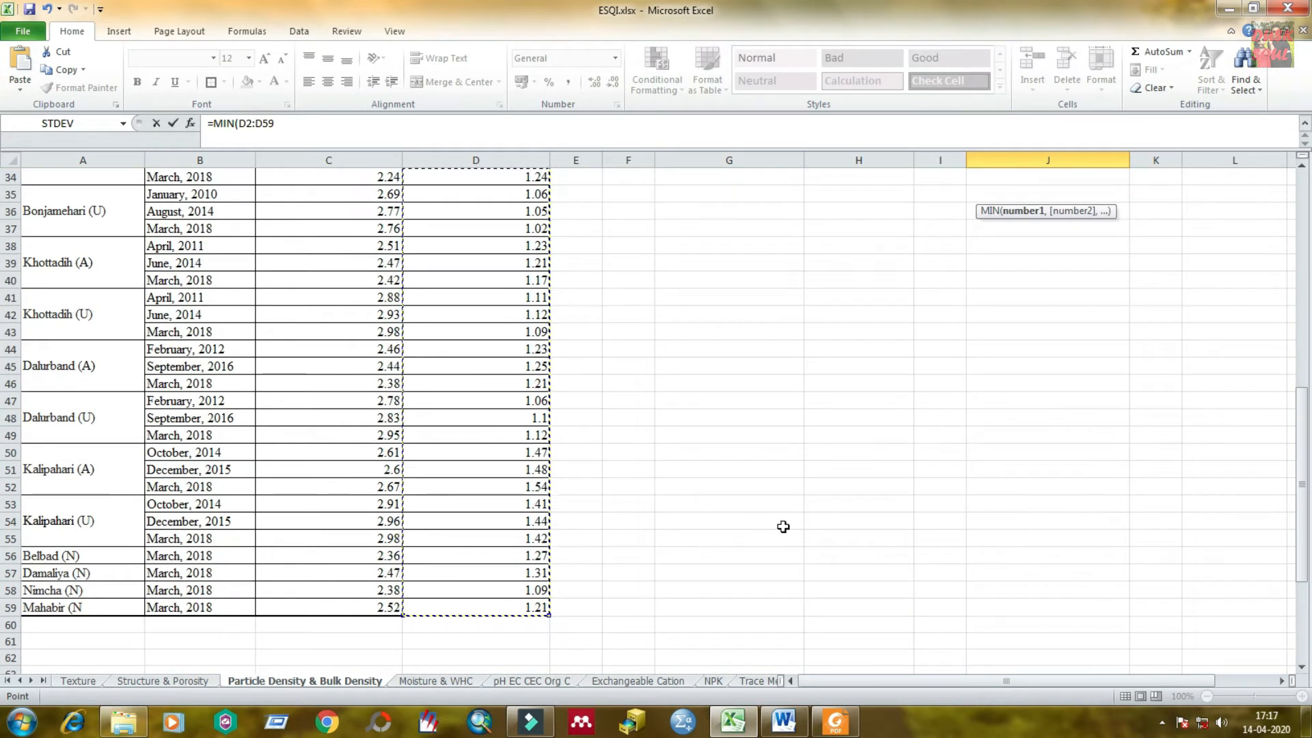
{"action": "key", "text": "Return"}
{"action": "scroll", "coordinate": [882, 520], "scroll_direction": "up", "scroll_amount": 4}
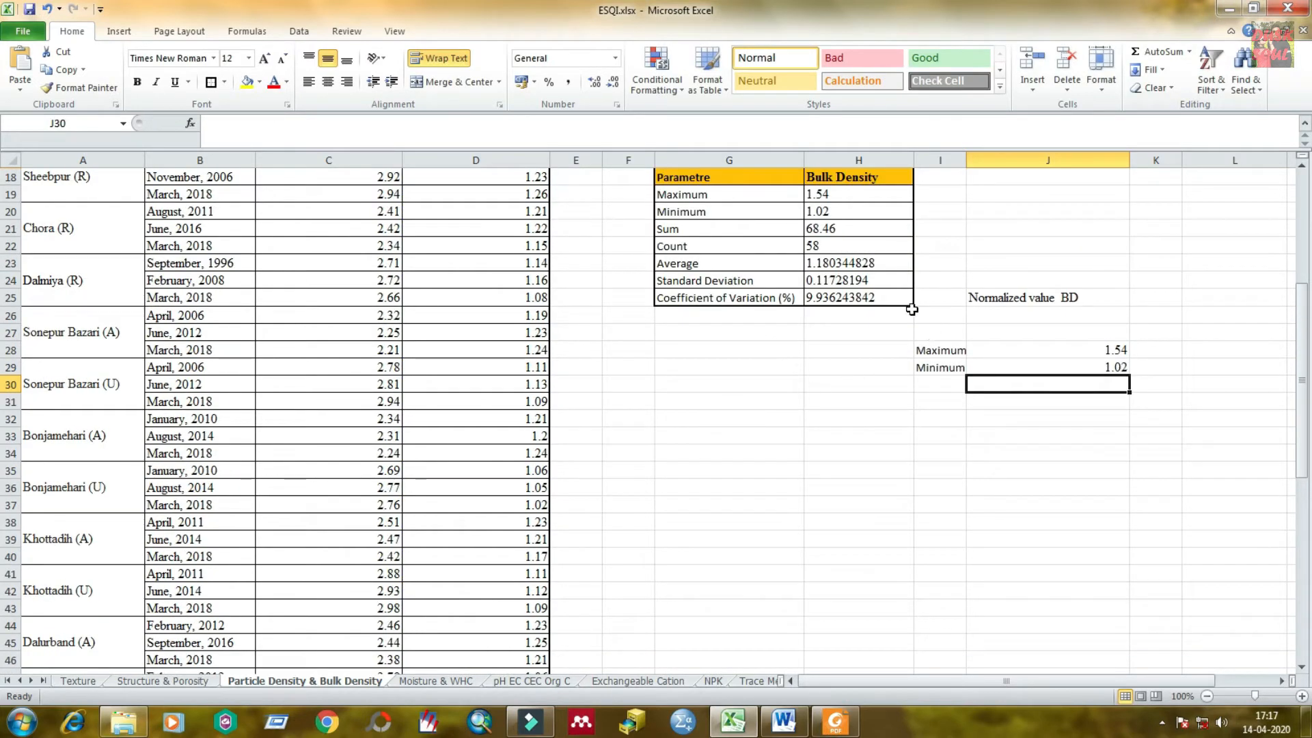
Step: Compare the calculated minimum in J29 with the Bulk Density table's minimum and review both calculated extremes
{"action": "left_click", "coordinate": [831, 218]}
{"action": "left_click", "coordinate": [1100, 478]}
{"action": "left_click", "coordinate": [1096, 366]}
{"action": "scroll", "coordinate": [1032, 480], "scroll_direction": "up", "scroll_amount": 3}
{"action": "left_click", "coordinate": [1038, 455]}
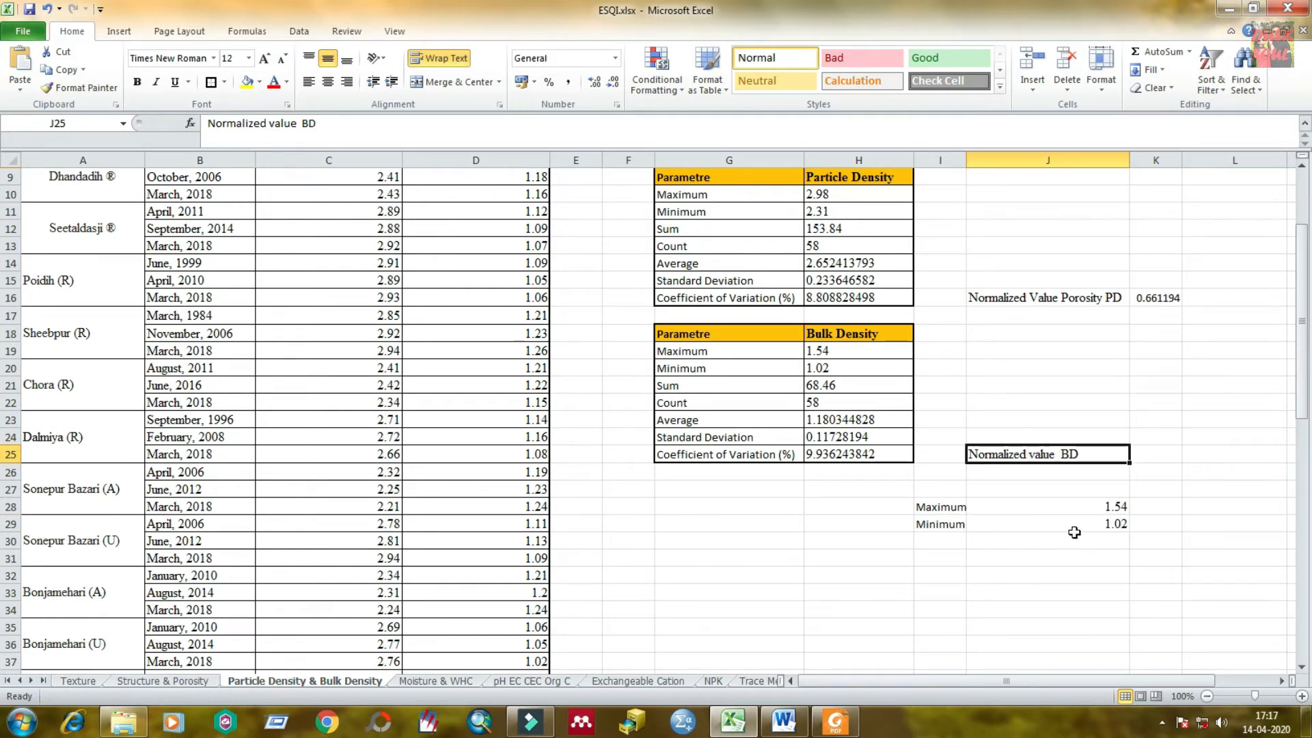
{"action": "left_click", "coordinate": [1074, 525]}
{"action": "left_click", "coordinate": [1068, 506]}
{"action": "left_click", "coordinate": [956, 579]}
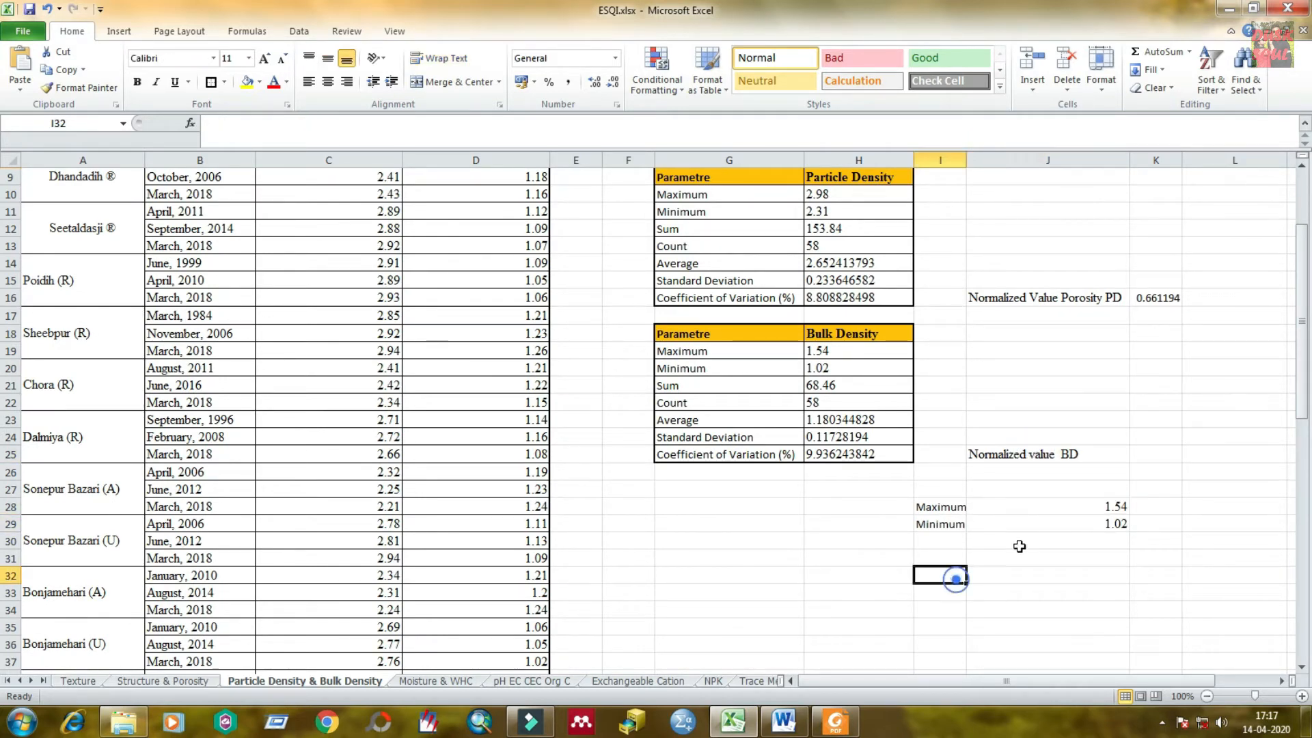
Step: Start the bulk density normalization formula in K25 with =0.8*( as its opening part
{"action": "left_click", "coordinate": [1151, 452]}
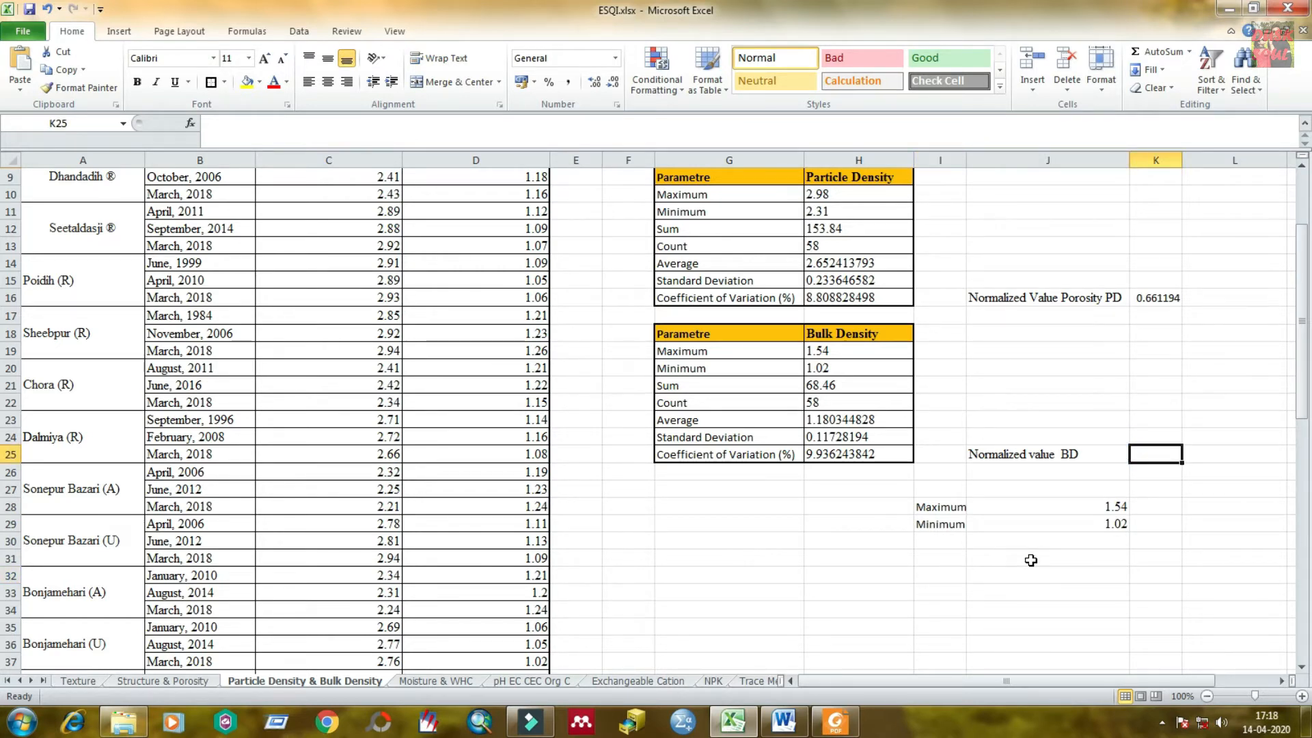
{"action": "scroll", "coordinate": [889, 554], "scroll_direction": "up", "scroll_amount": 3}
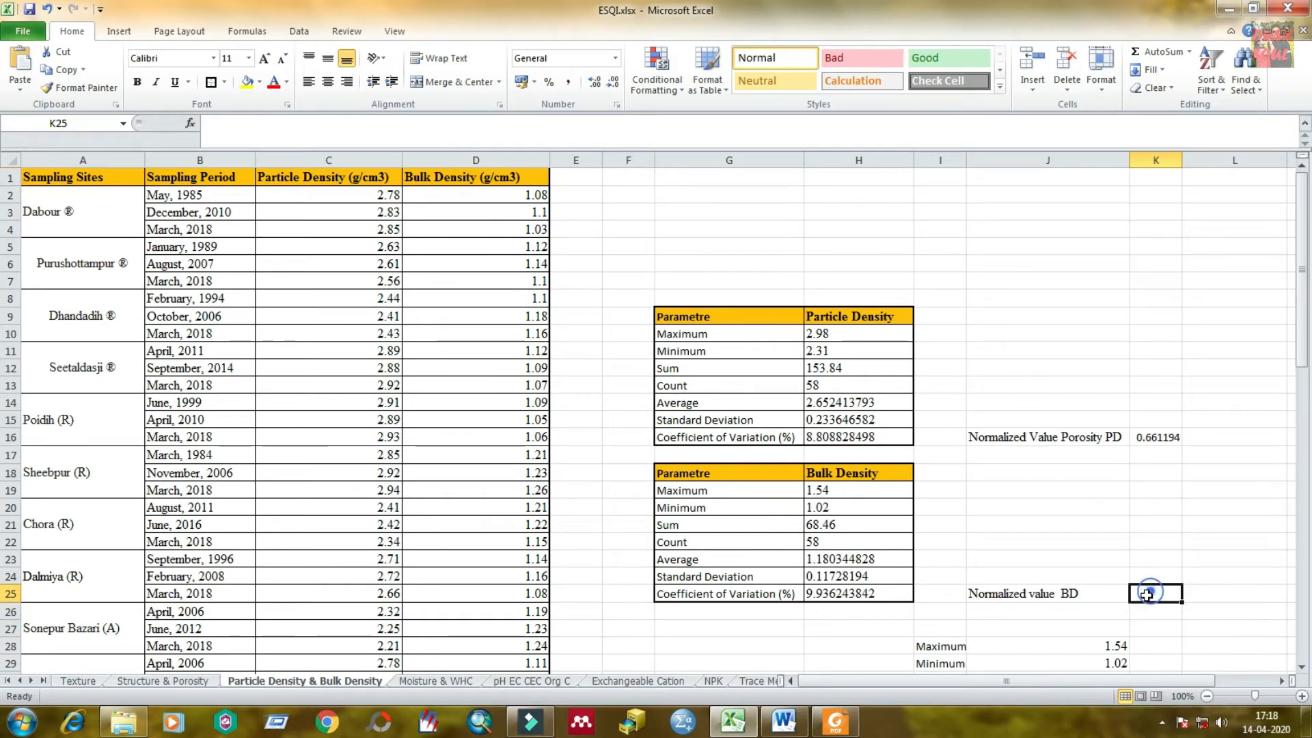
{"action": "scroll", "coordinate": [1155, 589], "scroll_direction": "down", "scroll_amount": 1}
{"action": "scroll", "coordinate": [1141, 585], "scroll_direction": "up", "scroll_amount": 1}
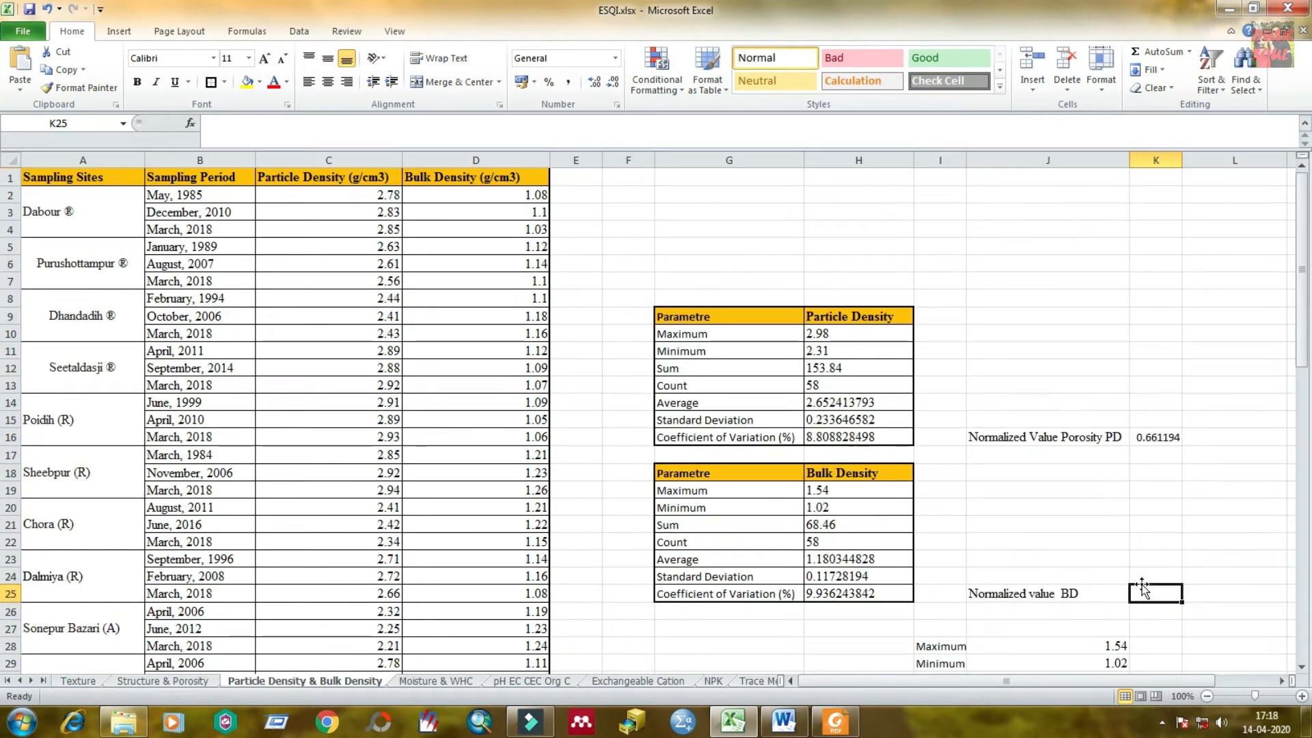
{"action": "type", "text": "="}
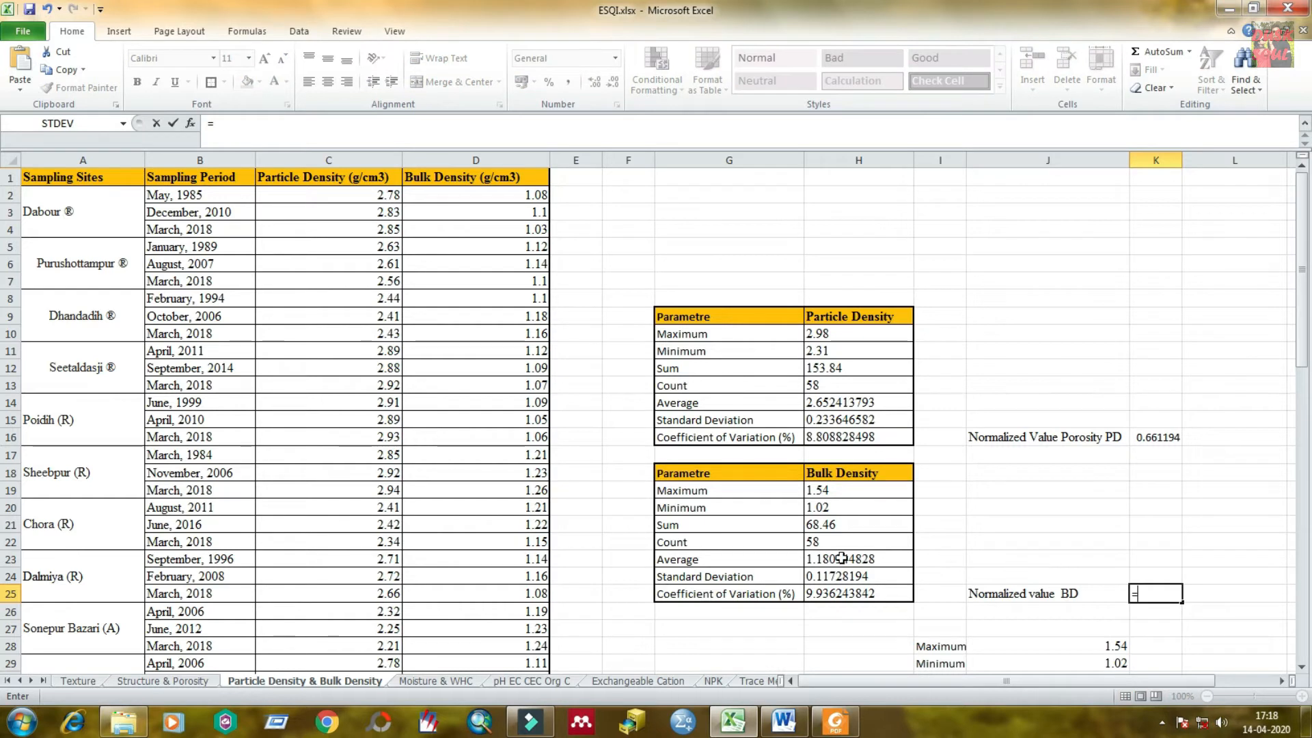
{"action": "type", "text": "0."}
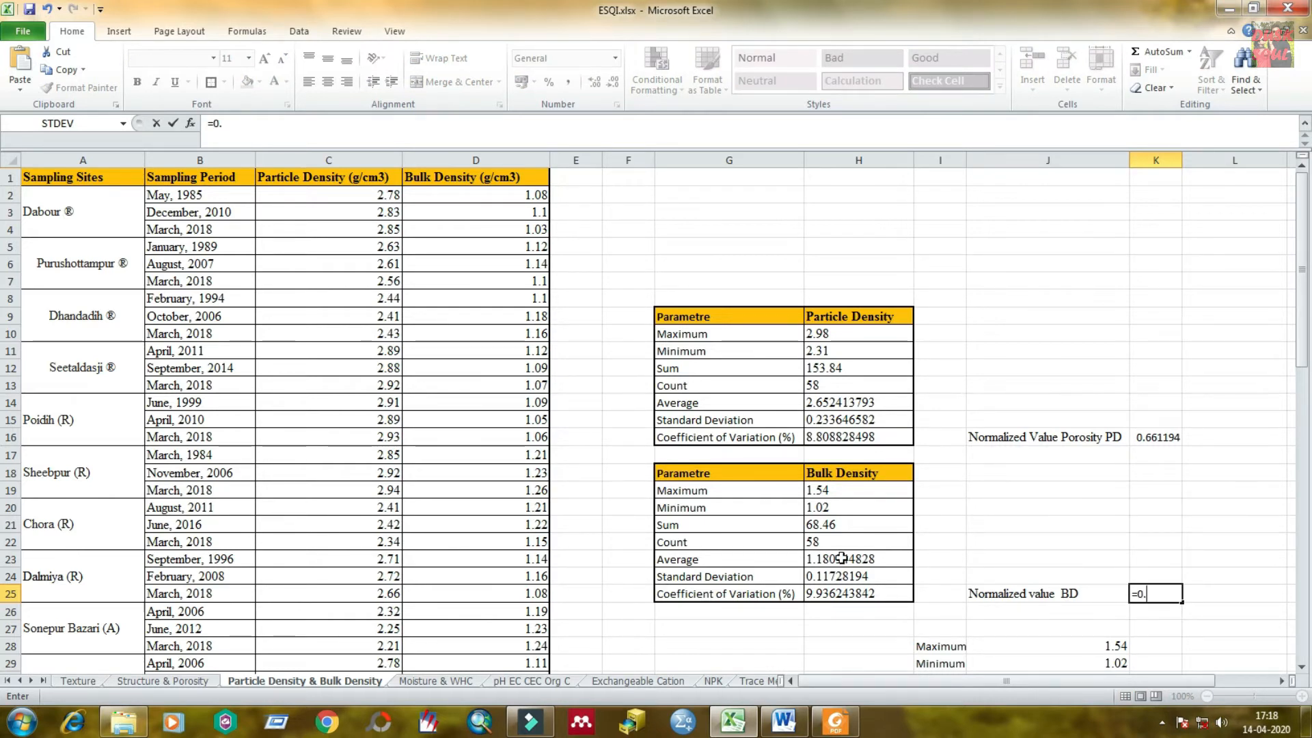
{"action": "type", "text": "8*"}
{"action": "left_click", "coordinate": [511, 196]}
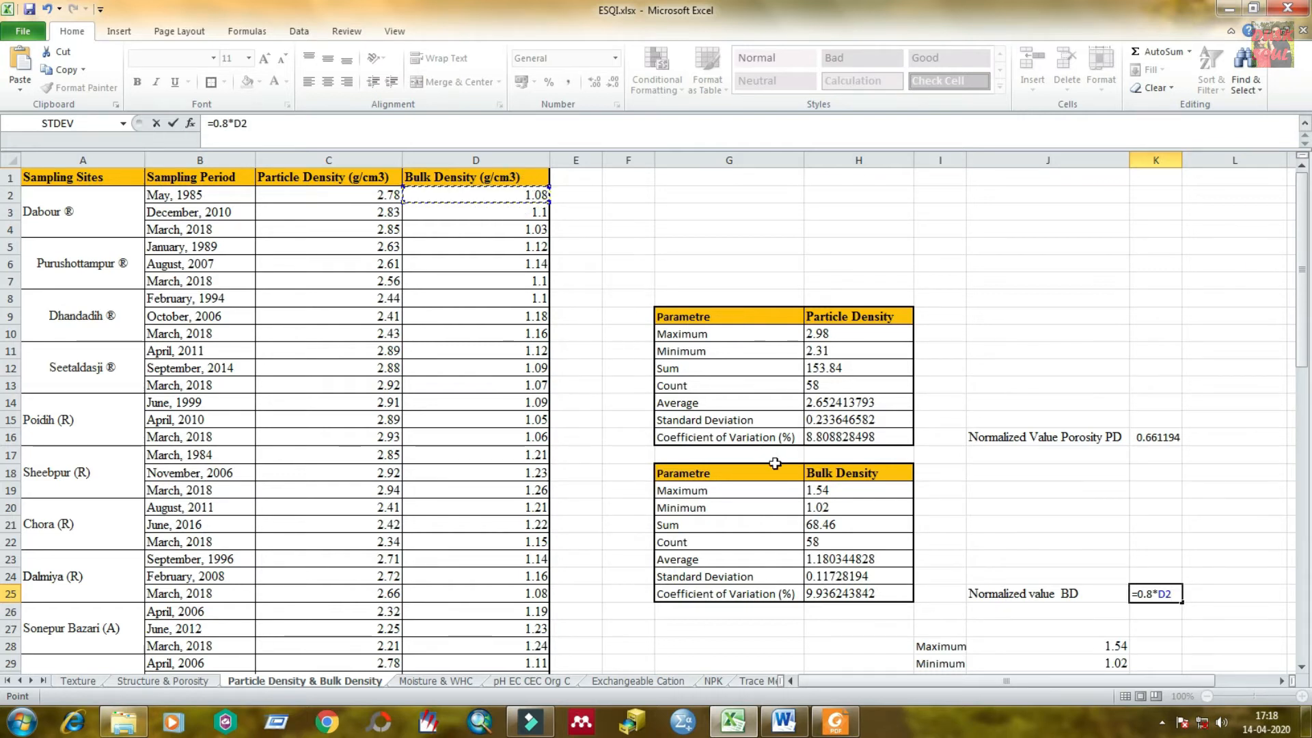
{"action": "key", "text": "BackSpace"}
{"action": "key", "text": "BackSpace"}
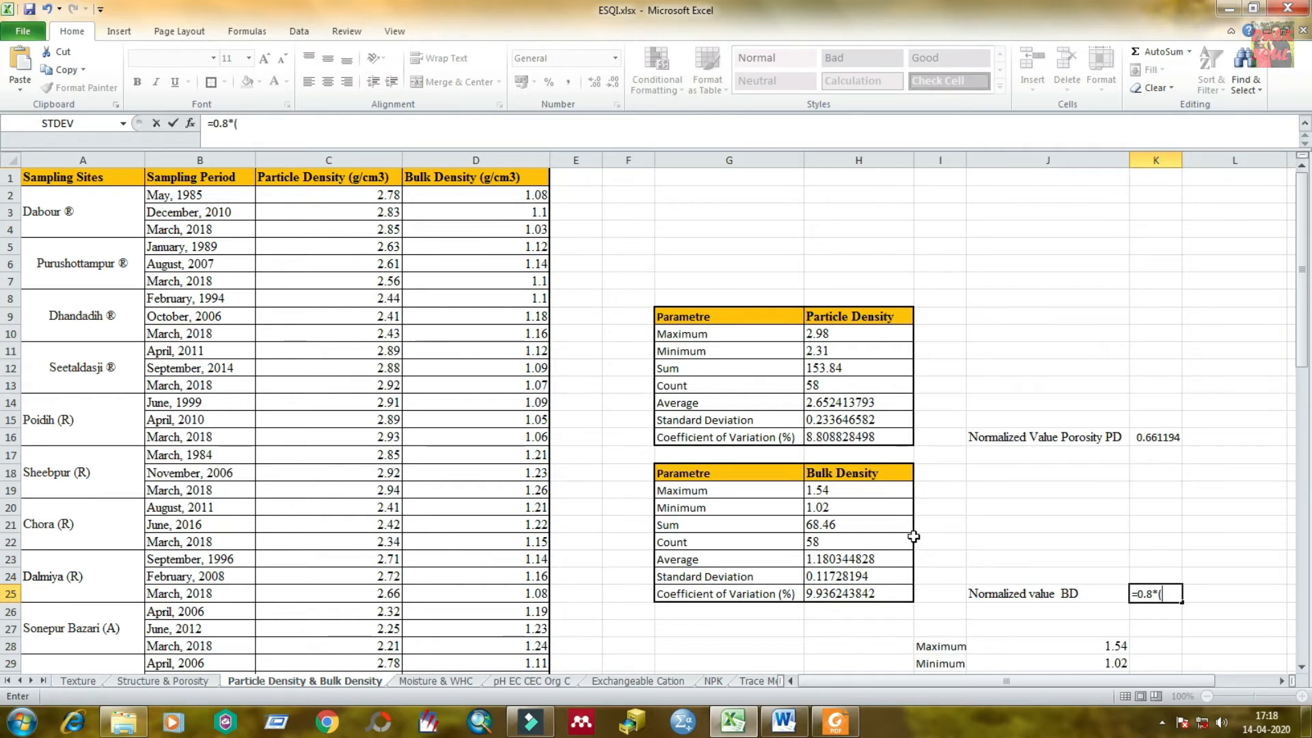
Step: Extend the K25 formula to =0.8*(D2-H20)/ using the first bulk density value and the table's minimum
{"action": "left_click", "coordinate": [527, 195]}
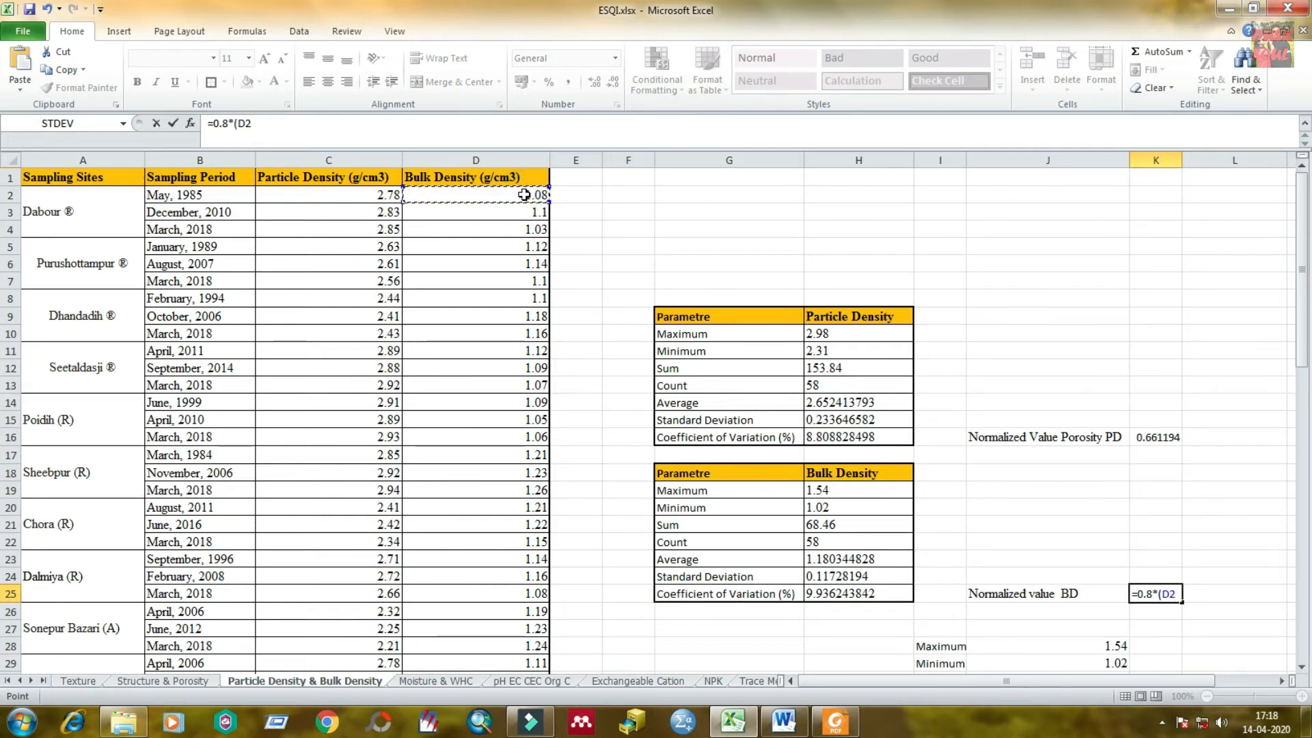
{"action": "type", "text": "-"}
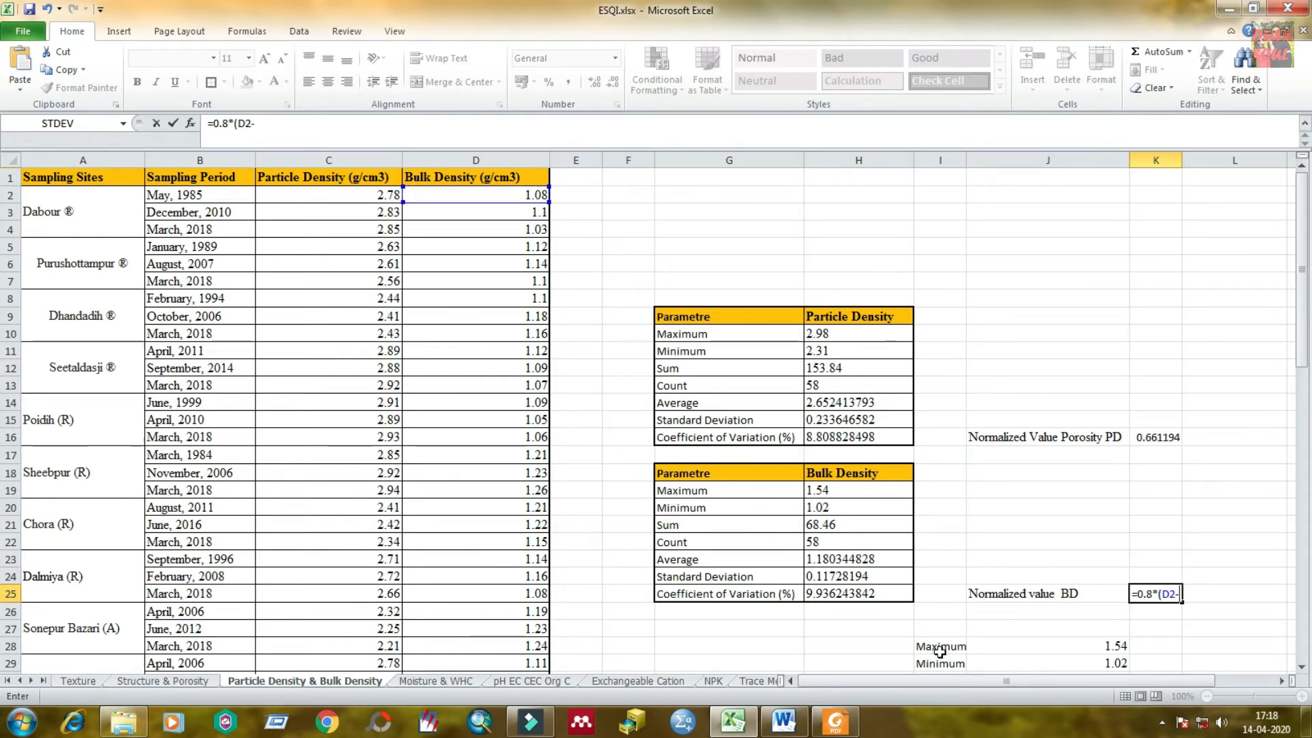
{"action": "scroll", "coordinate": [941, 652], "scroll_direction": "down", "scroll_amount": 1}
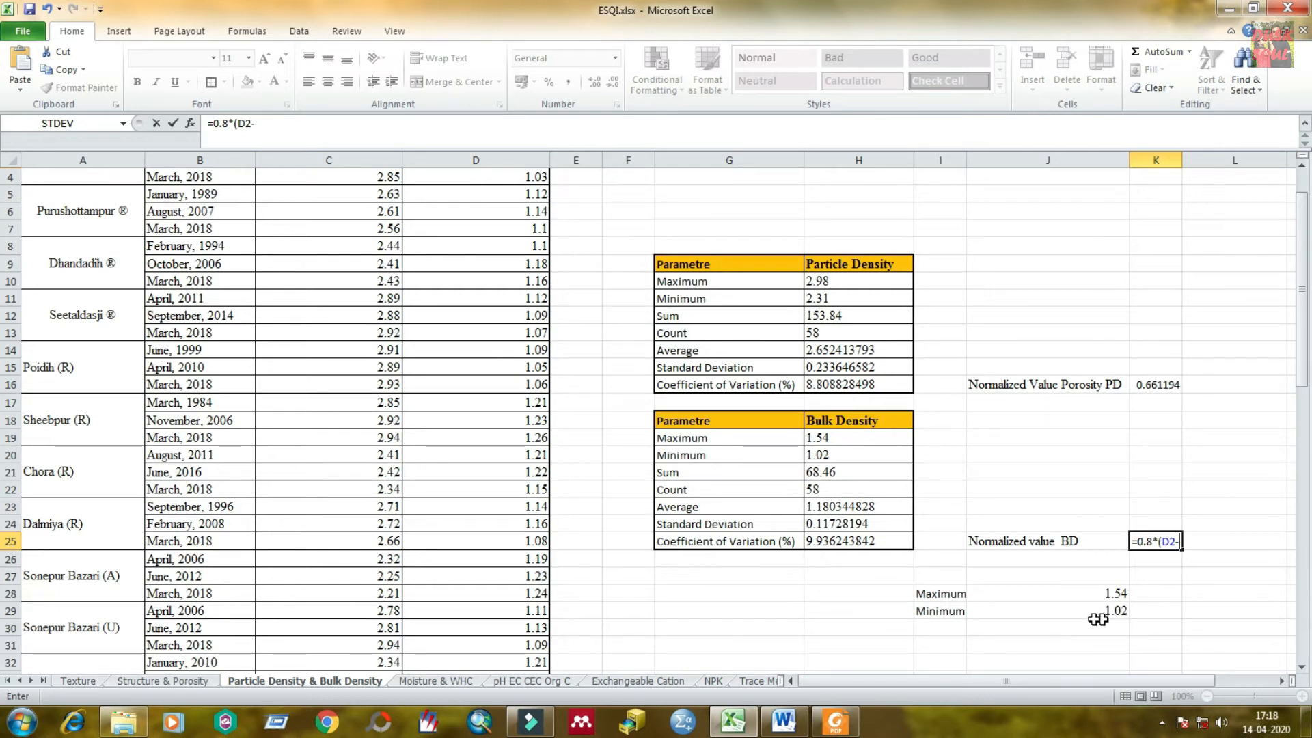
{"action": "left_click", "coordinate": [830, 456]}
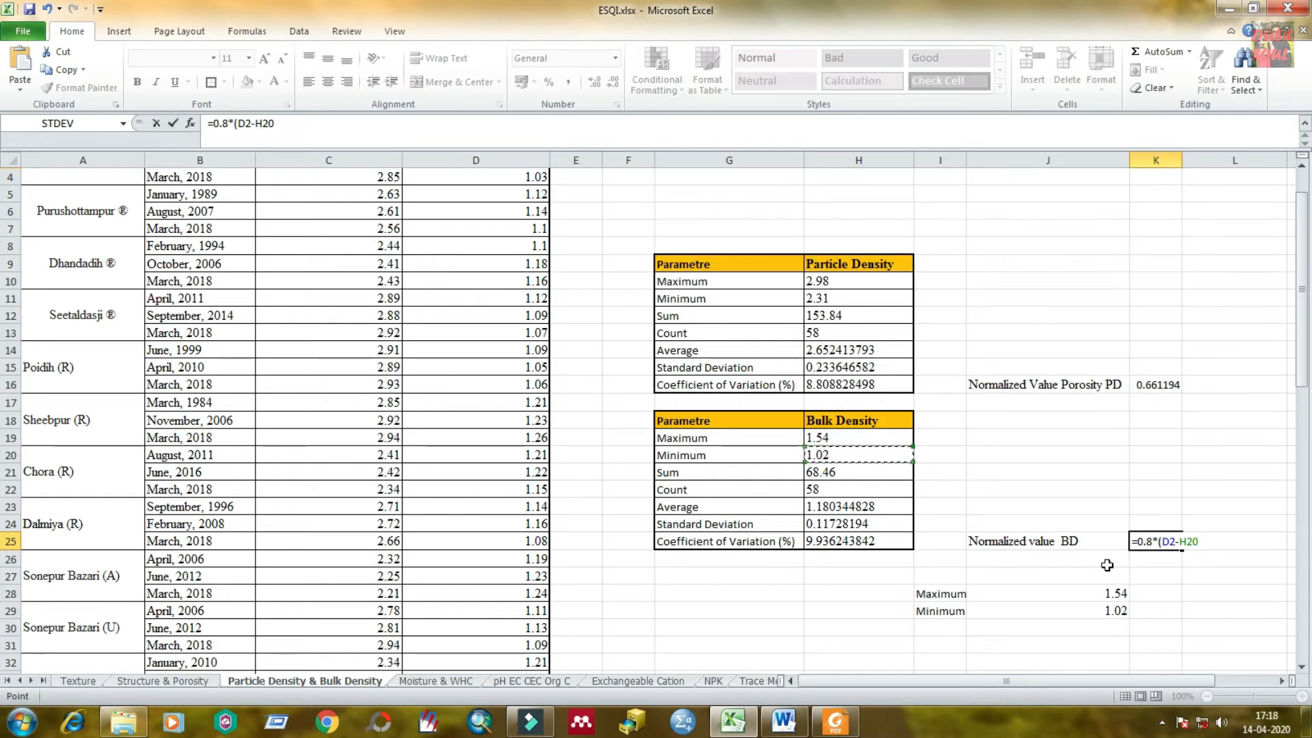
{"action": "type", "text": ")/"}
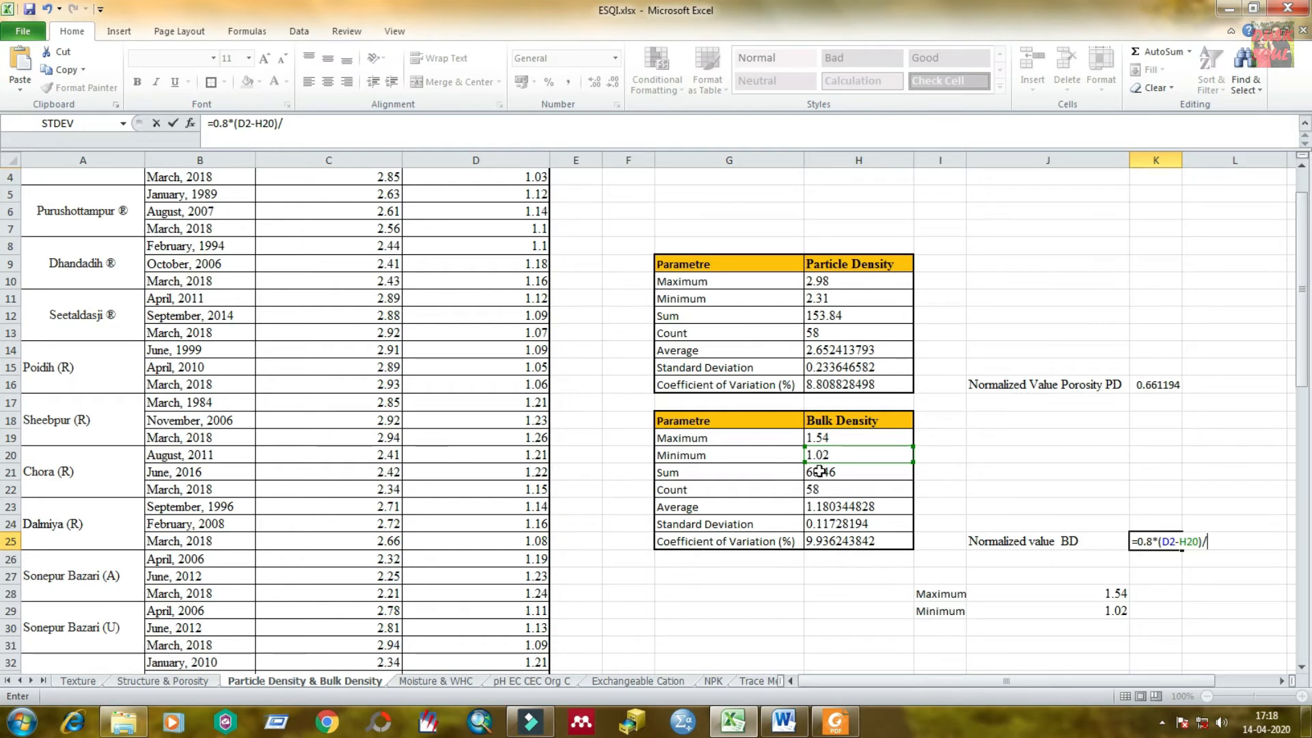
{"action": "left_click", "coordinate": [820, 440]}
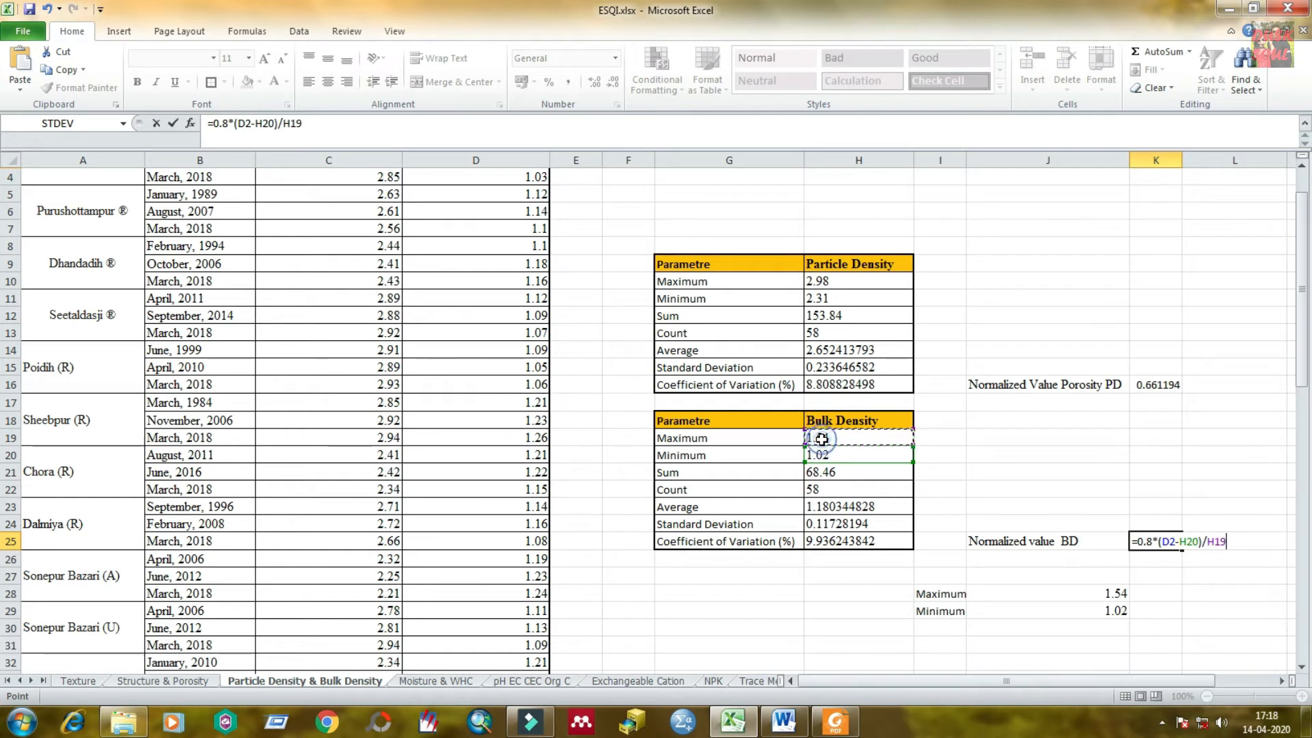
{"action": "type", "text": "-"}
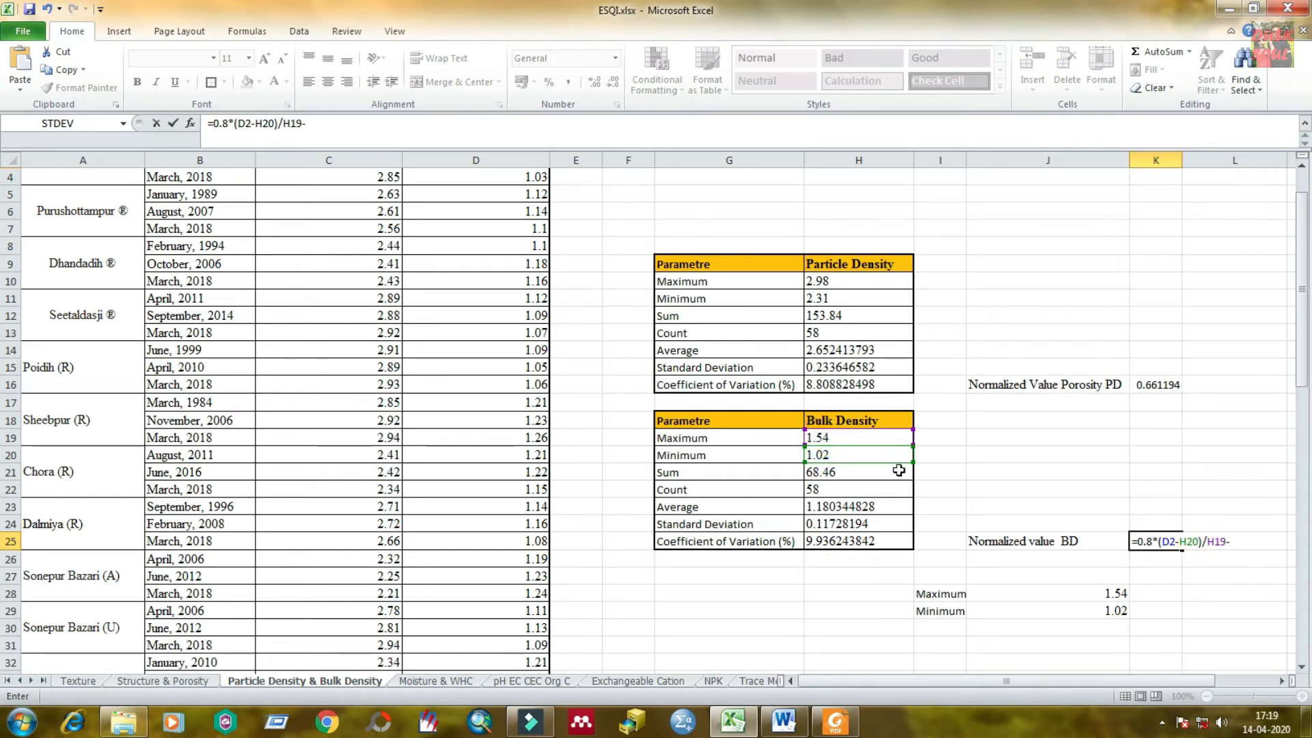
{"action": "key", "text": "BackSpace"}
{"action": "key", "text": "BackSpace"}
Step: Complete the K25 formula as =0.8*(D2-H20)/(H19-H20)+0.1 using the Bulk Density table's maximum and minimum
{"action": "type", "text": "("}
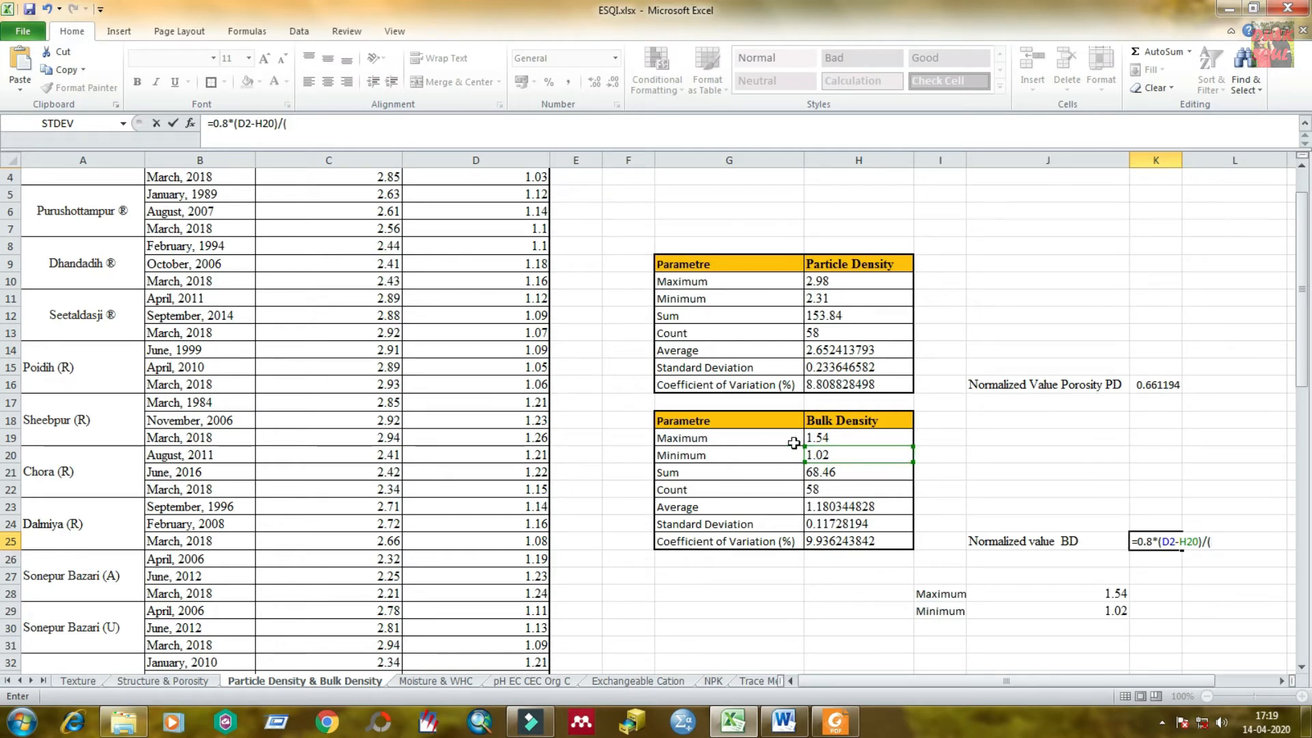
{"action": "left_click", "coordinate": [848, 441]}
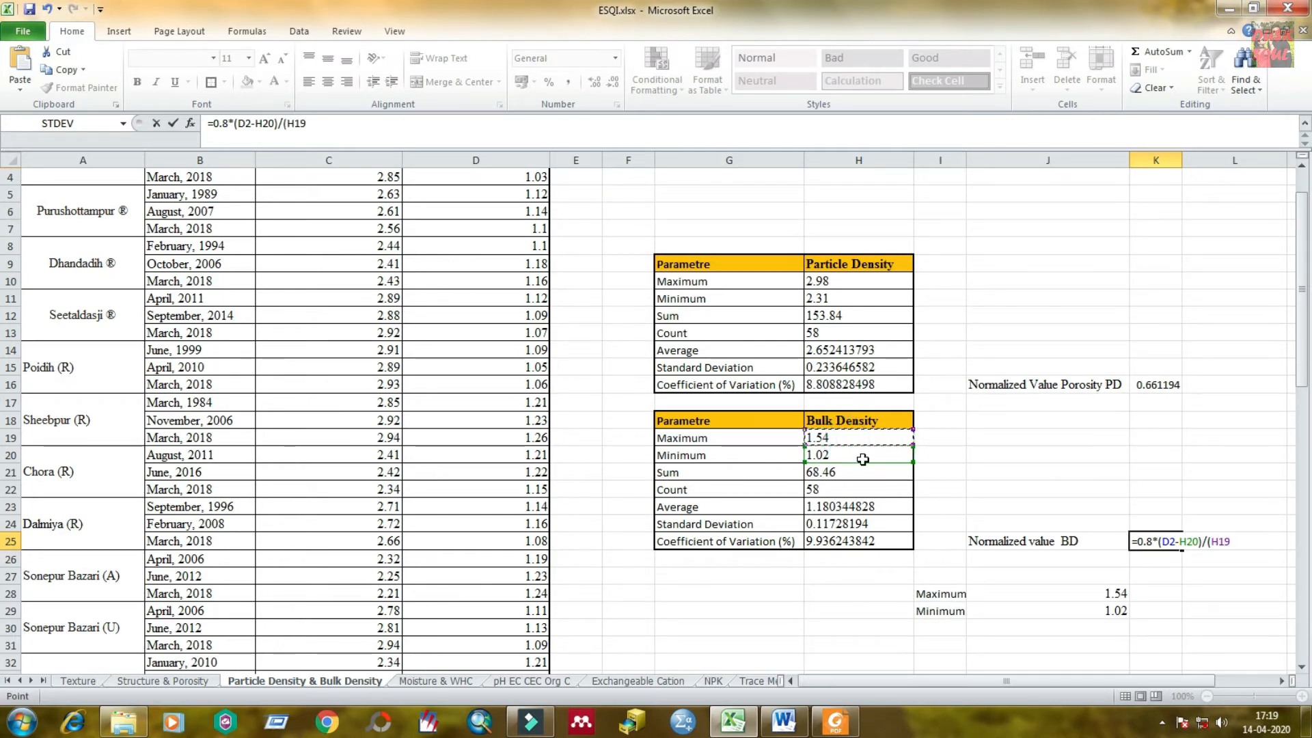
{"action": "type", "text": "-"}
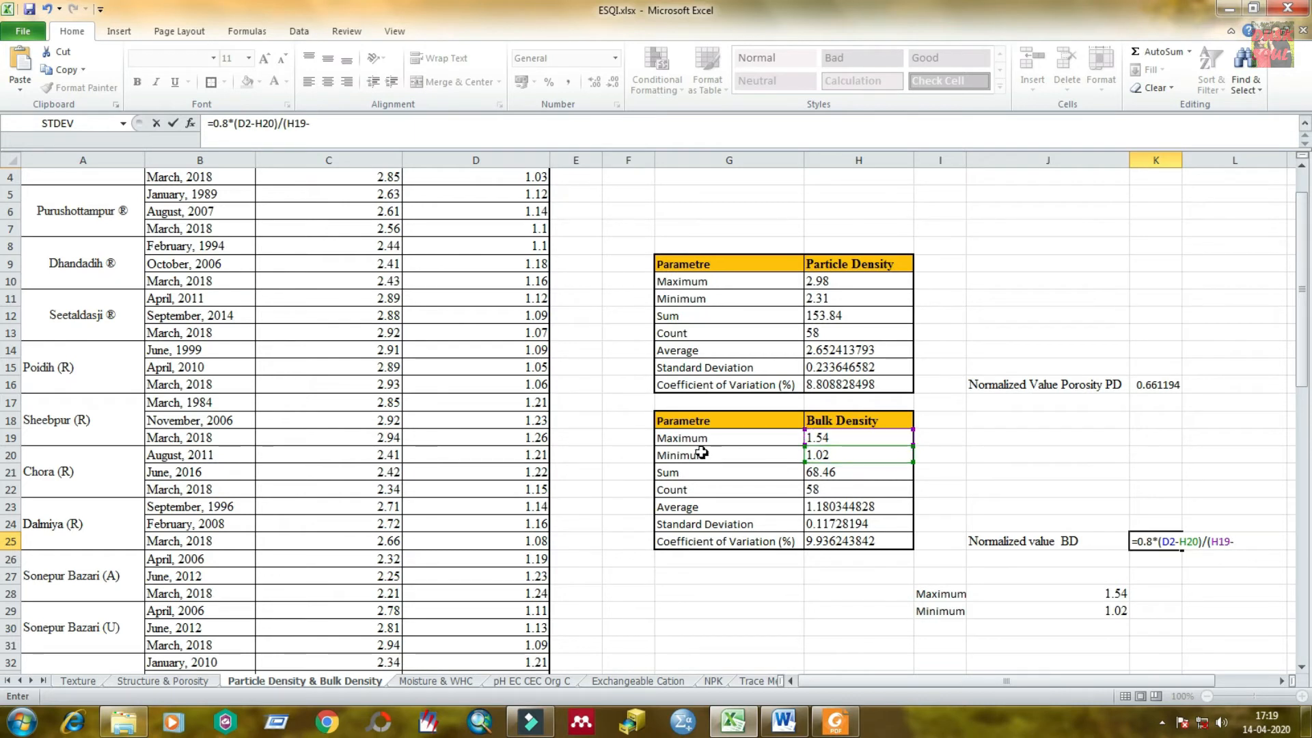
{"action": "left_click", "coordinate": [837, 455]}
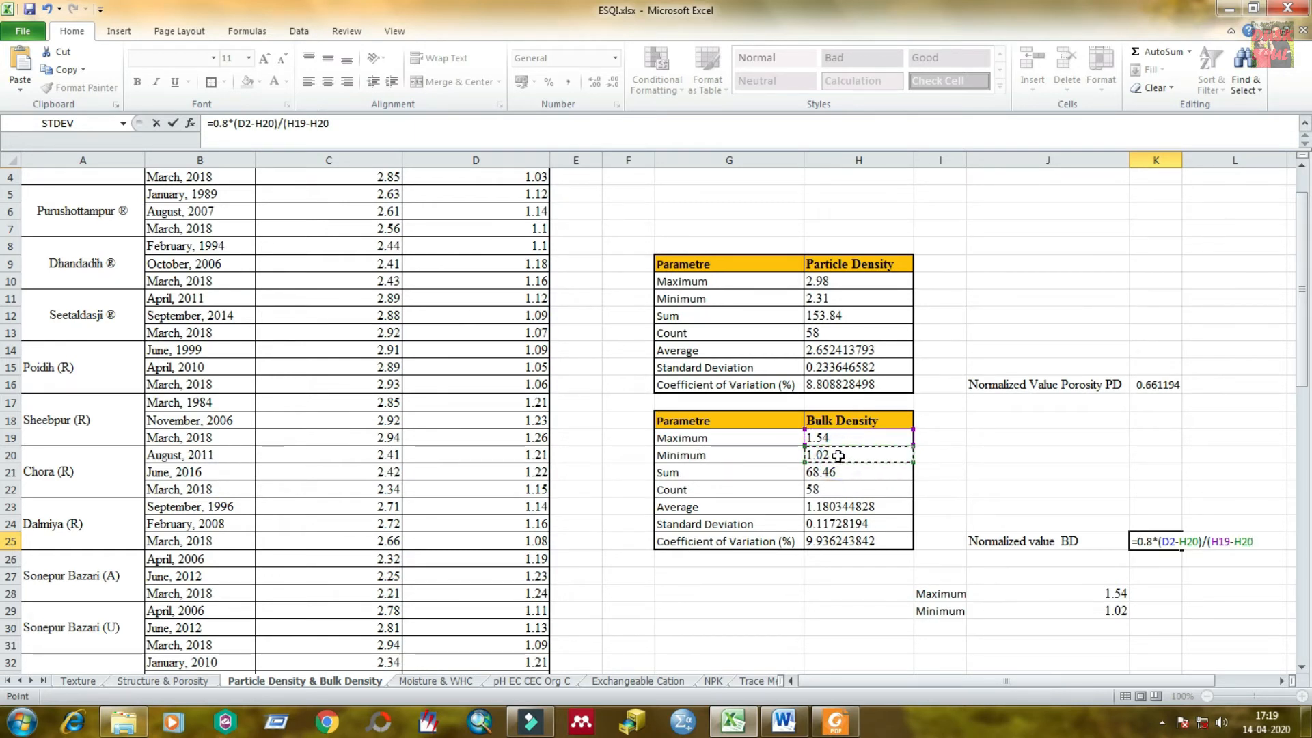
{"action": "type", "text": ")"}
{"action": "type", "text": "+0.1"}
{"action": "key", "text": "Return"}
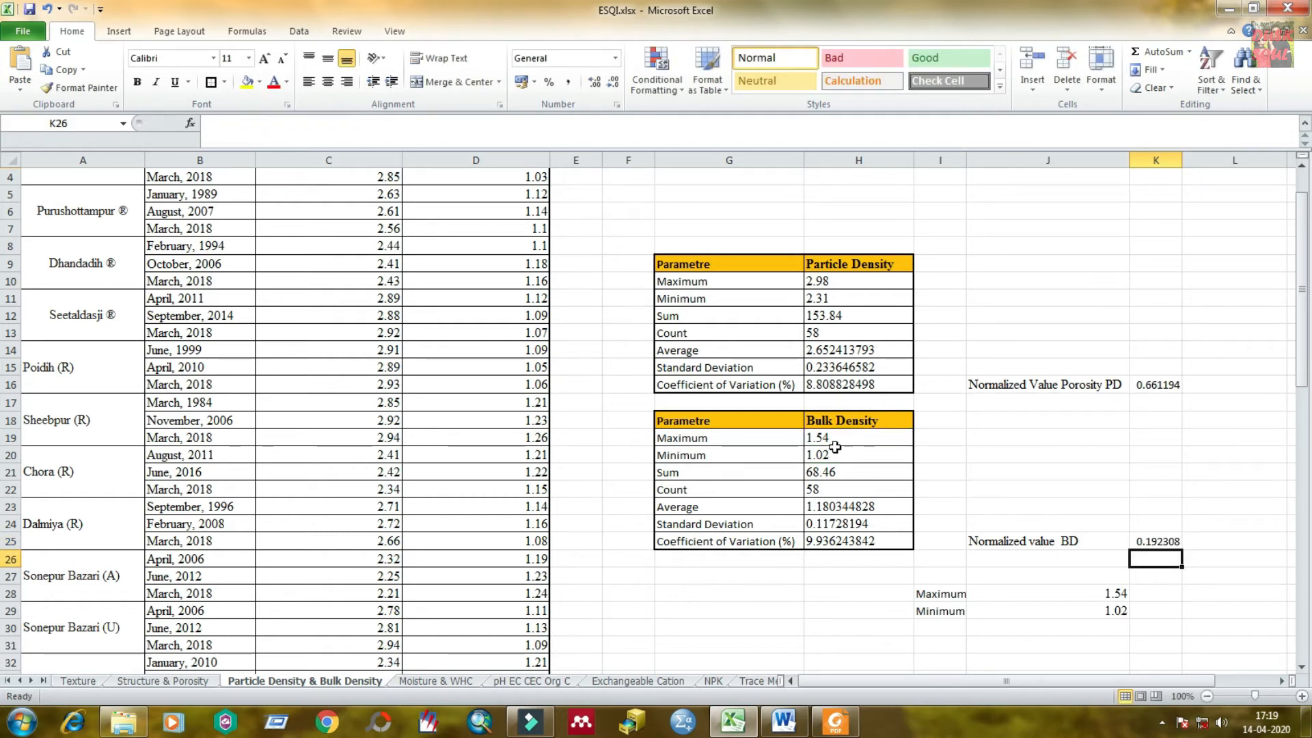
{"action": "left_click", "coordinate": [1160, 543]}
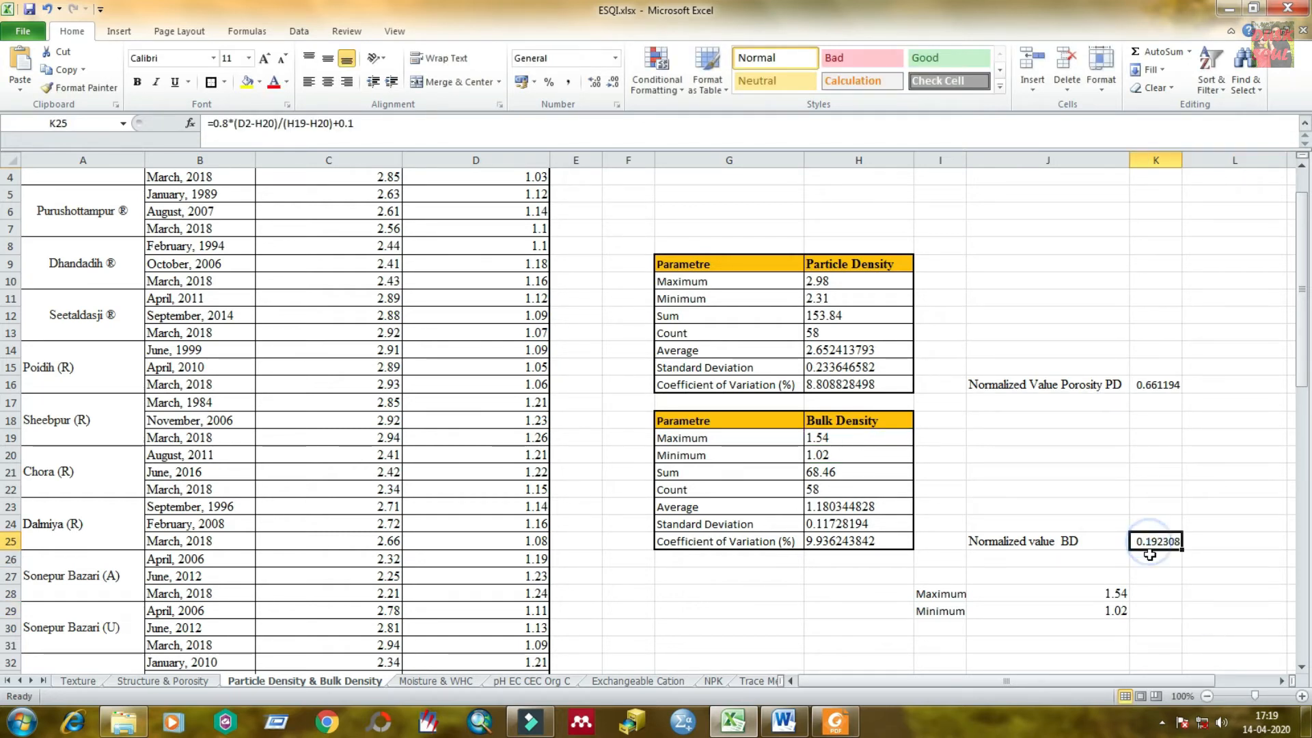
Step: Apply all borders and a thick box border to the normalized BD label and value in J25:K25
{"action": "left_click", "coordinate": [1075, 542]}
{"action": "left_click", "coordinate": [1062, 570]}
{"action": "left_click_drag", "start_coordinate": [1033, 542], "coordinate": [1160, 542]}
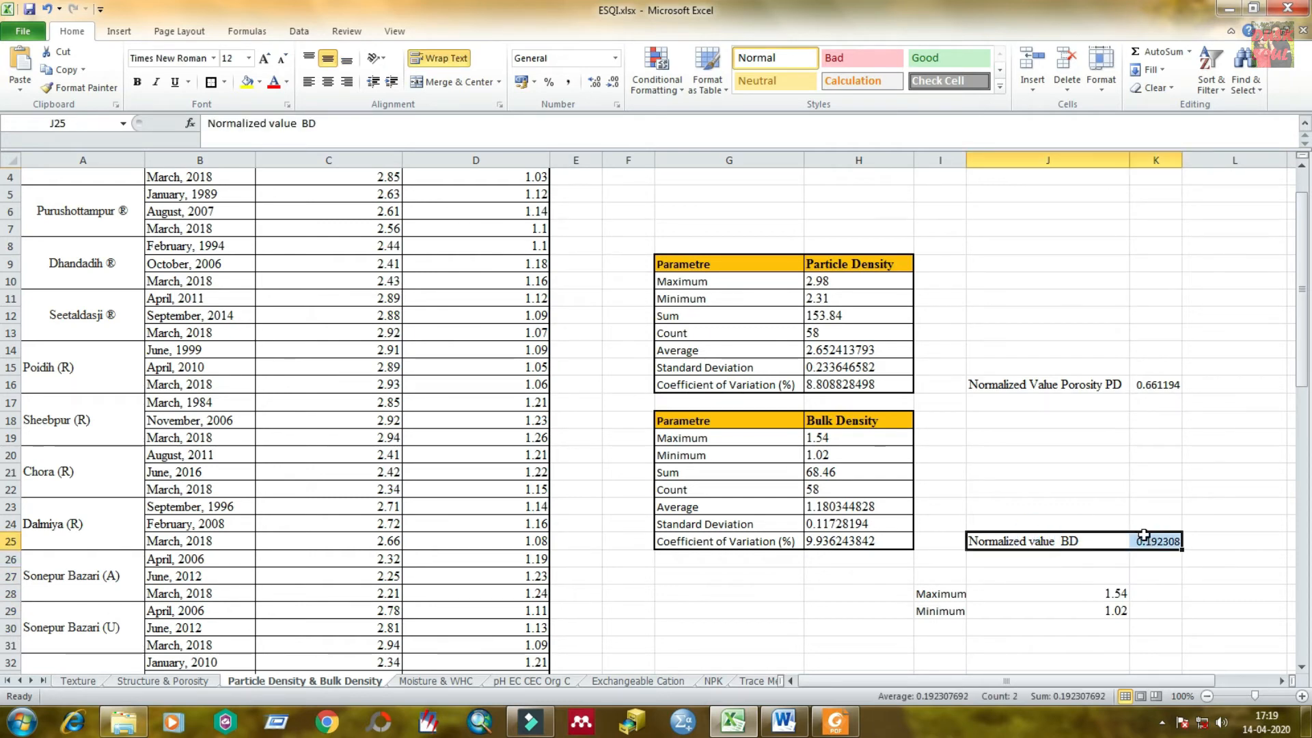
{"action": "left_click", "coordinate": [217, 83]}
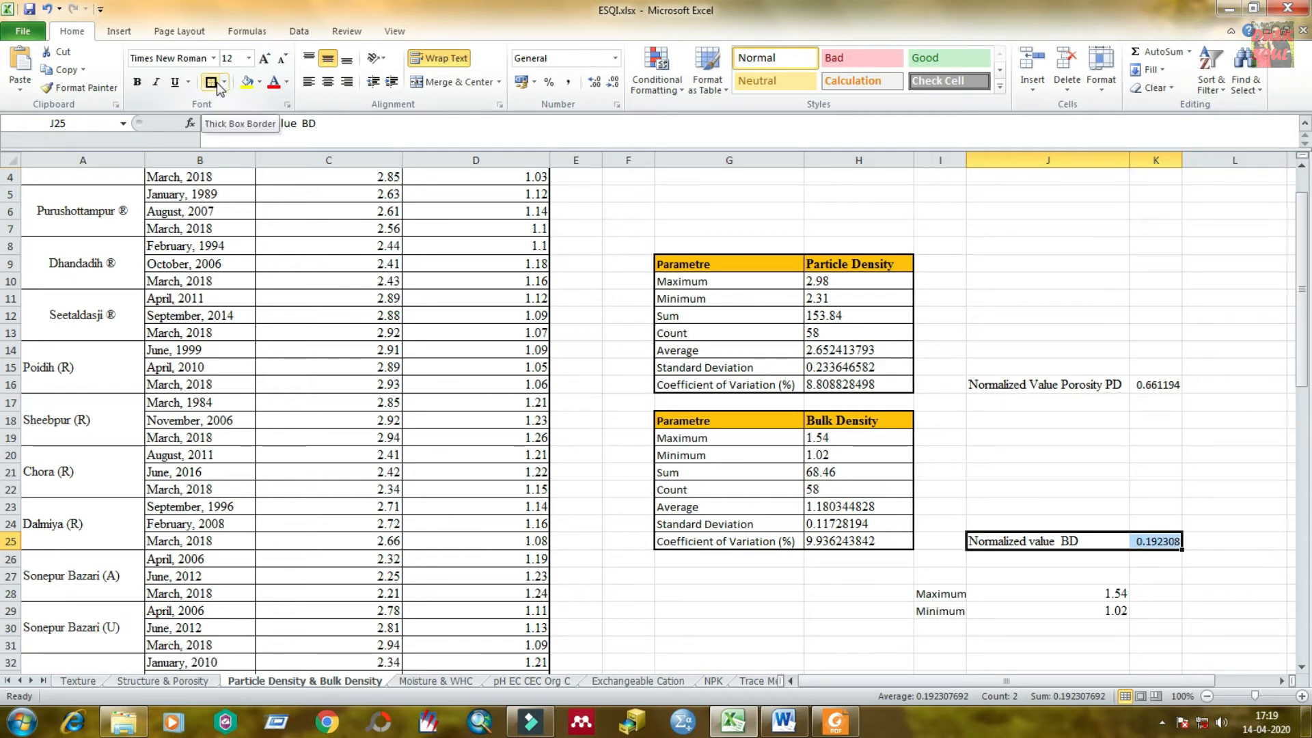
{"action": "left_click", "coordinate": [222, 82]}
{"action": "left_click", "coordinate": [244, 212]}
{"action": "left_click", "coordinate": [223, 82]}
{"action": "left_click", "coordinate": [252, 248]}
{"action": "left_click", "coordinate": [1080, 577]}
{"action": "left_click", "coordinate": [1080, 542]}
Step: Fill the normalized bulk density value in K25 with the standard orange color
{"action": "left_click", "coordinate": [1148, 543]}
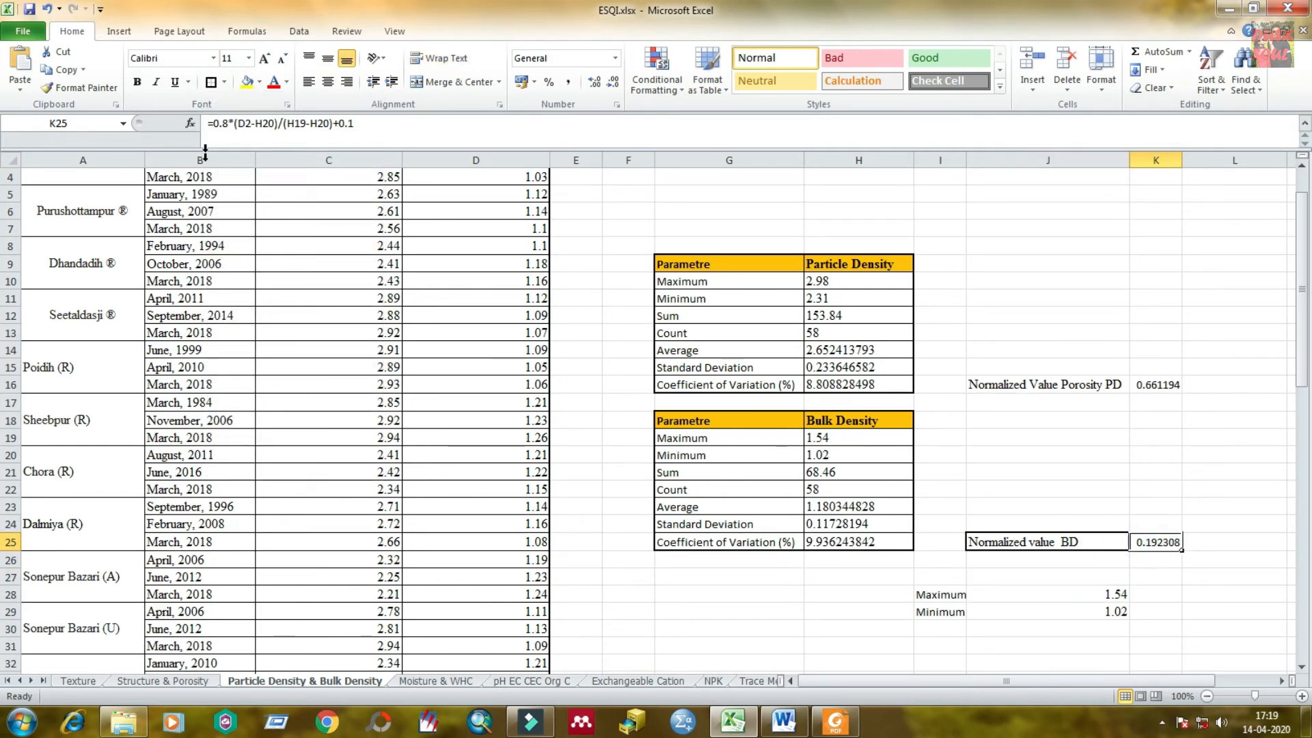
{"action": "left_click", "coordinate": [260, 82]}
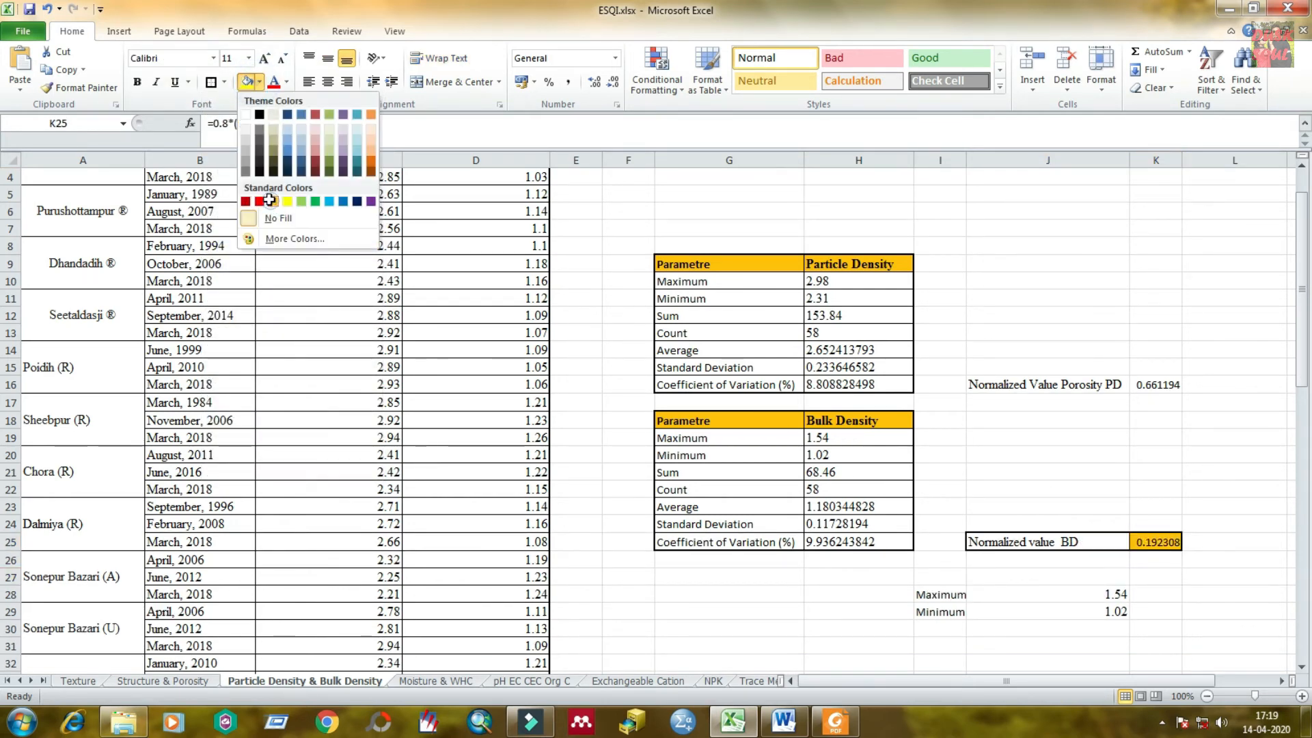
{"action": "left_click", "coordinate": [272, 203]}
{"action": "left_click", "coordinate": [1047, 613]}
Step: Review the K25 normalization formula and the cells it references in the bulk density data
{"action": "left_click", "coordinate": [1161, 543]}
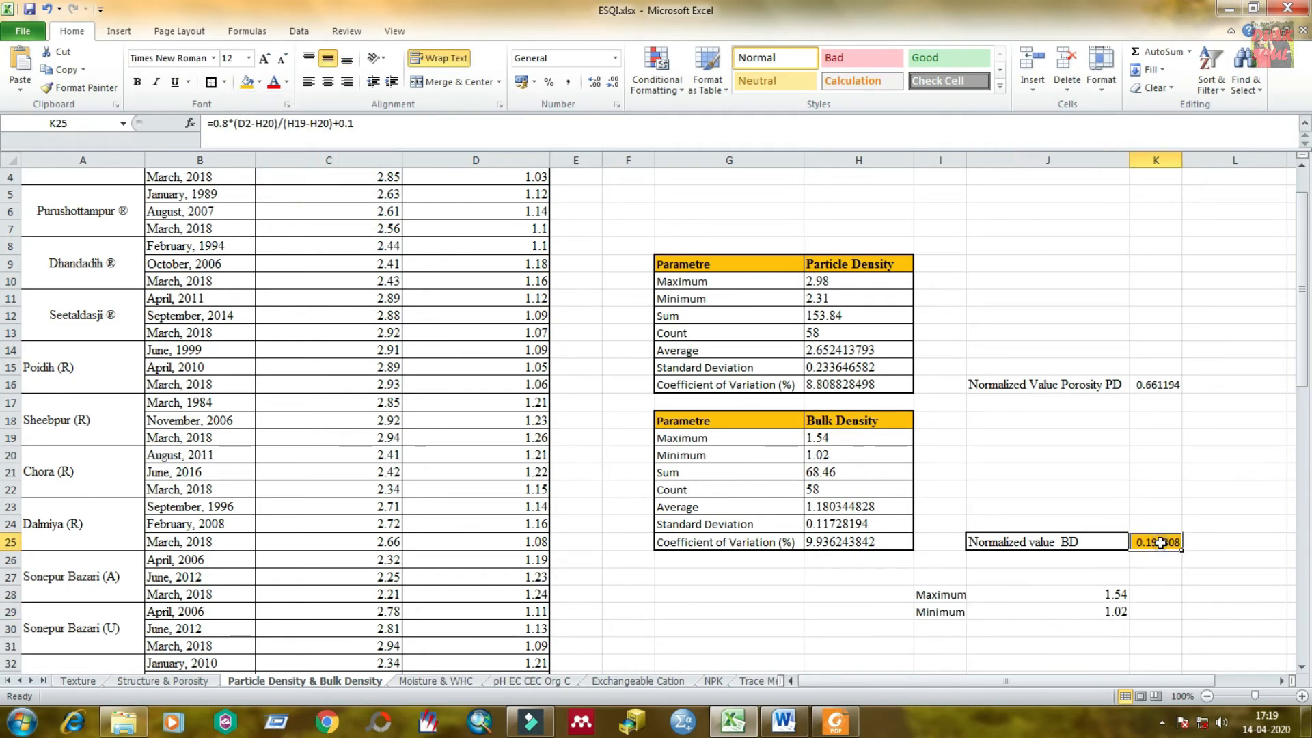
{"action": "double_click", "coordinate": [1162, 543]}
{"action": "scroll", "coordinate": [491, 215], "scroll_direction": "up", "scroll_amount": 1}
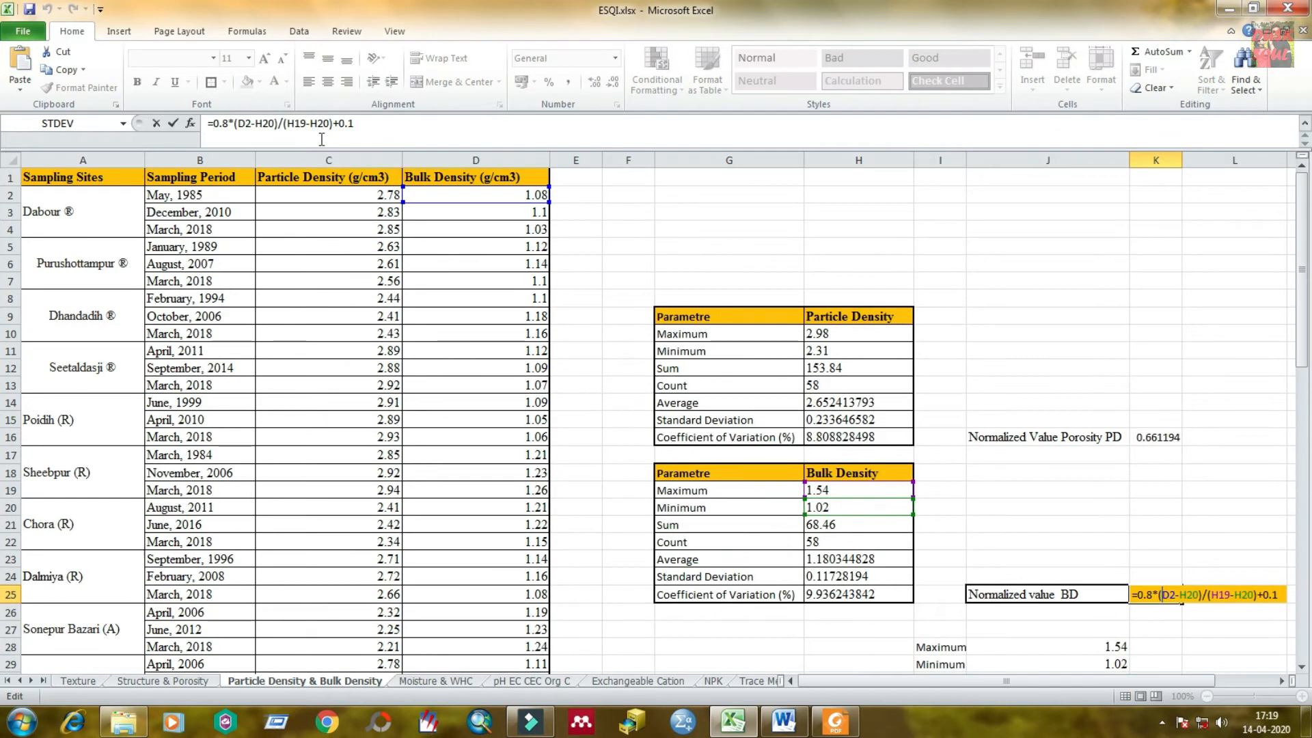
{"action": "left_click_drag", "start_coordinate": [354, 123], "coordinate": [197, 121]}
{"action": "left_click", "coordinate": [391, 129]}
{"action": "left_click_drag", "start_coordinate": [363, 125], "coordinate": [207, 123]}
{"action": "left_click", "coordinate": [392, 126]}
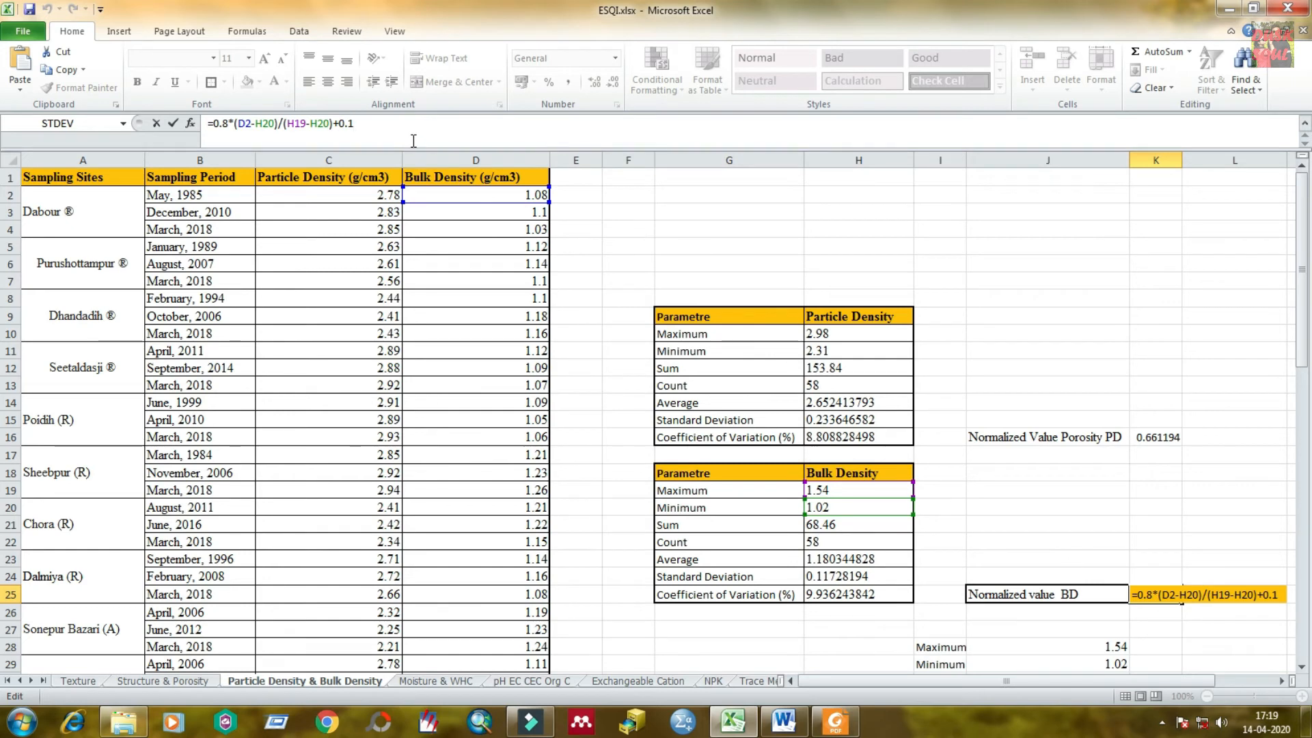
{"action": "key", "text": "Return"}
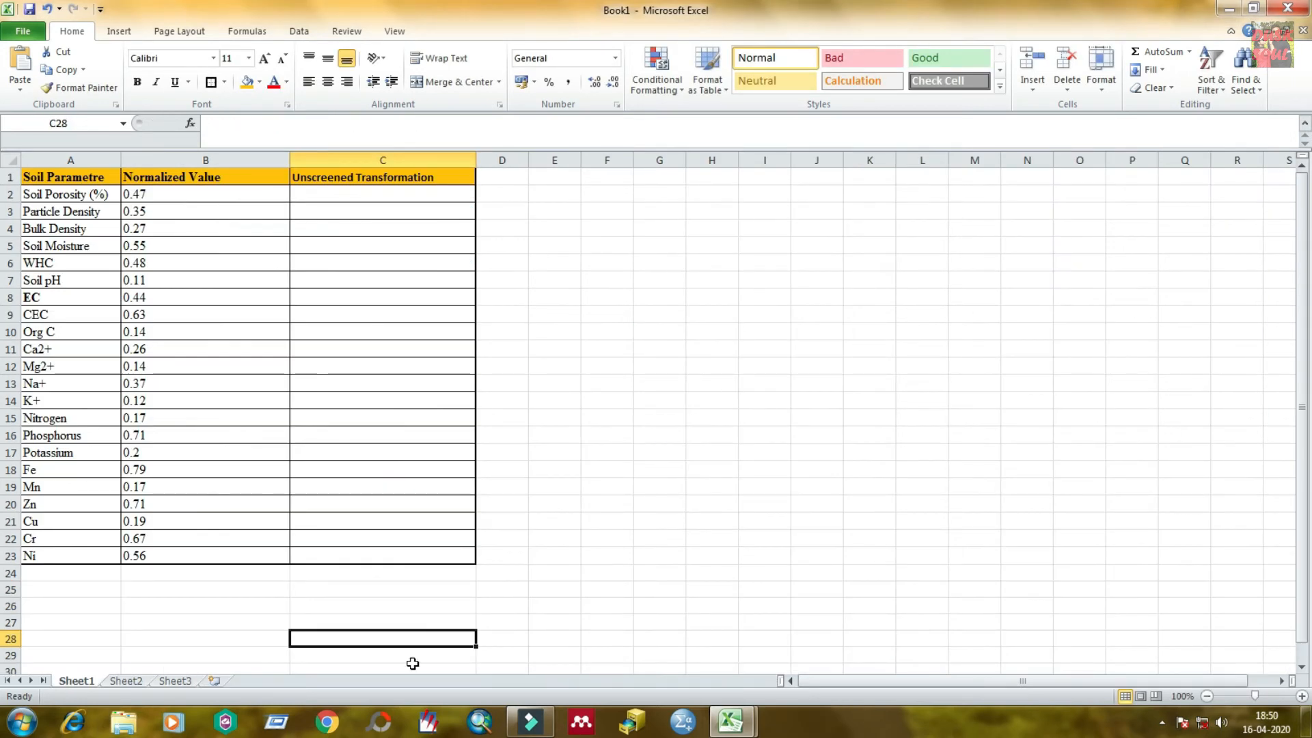
Step: Count the soil parameters' normalized values in A26 with the COUNT function over B2:B23
{"action": "left_click", "coordinate": [197, 623]}
{"action": "left_click", "coordinate": [61, 604]}
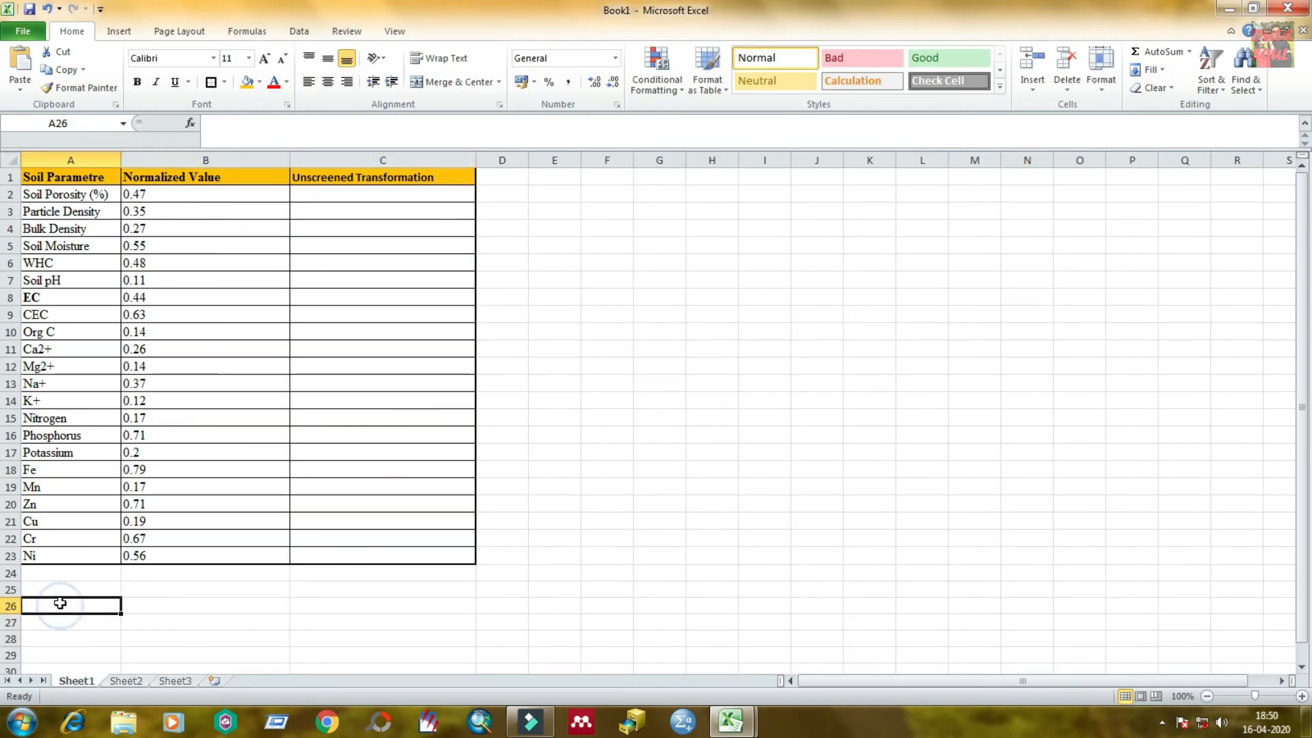
{"action": "type", "text": "=c"}
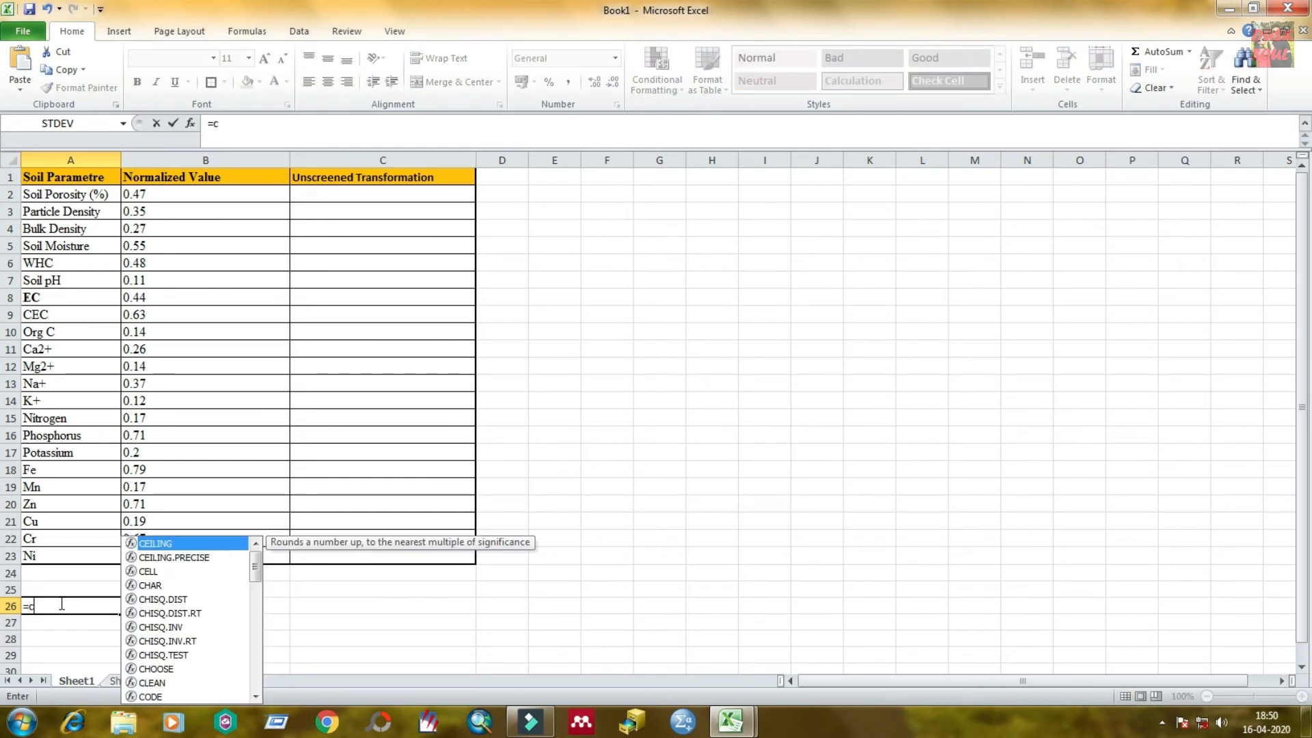
{"action": "type", "text": "ount"}
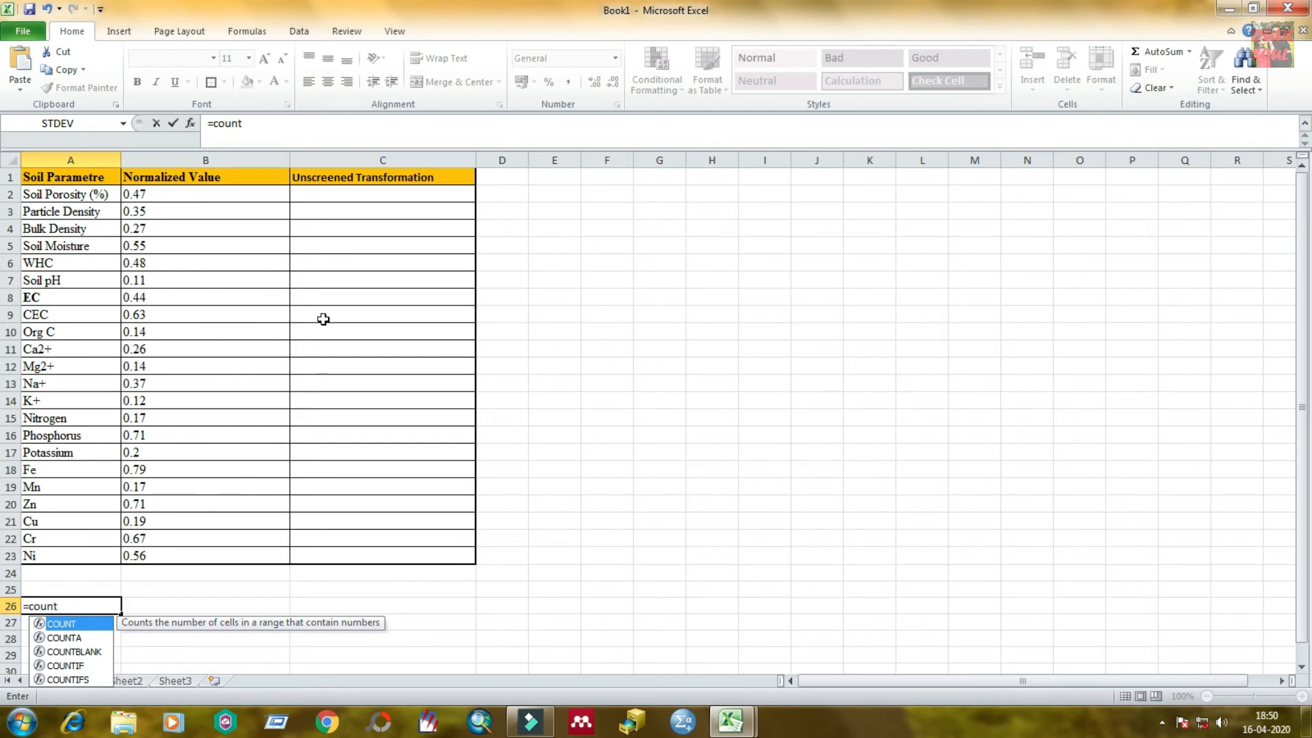
{"action": "double_click", "coordinate": [68, 624]}
{"action": "left_click_drag", "start_coordinate": [206, 196], "coordinate": [213, 547]}
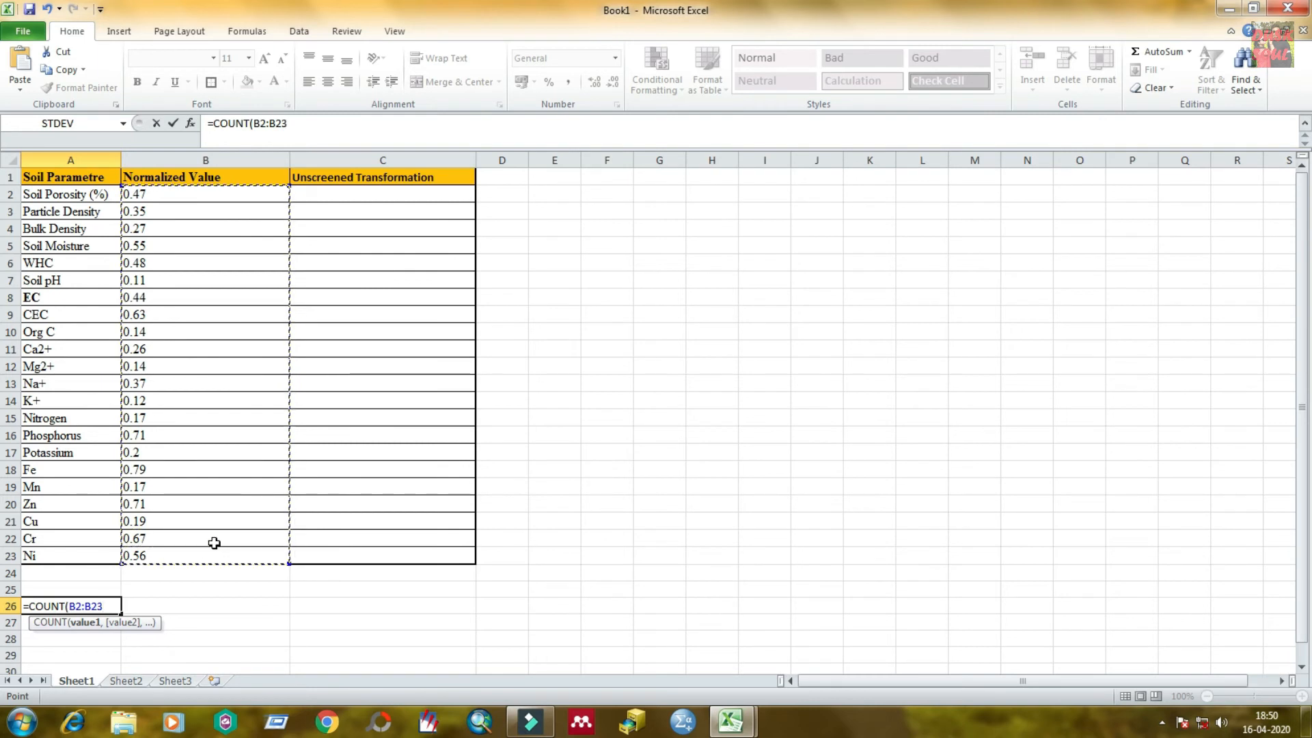
{"action": "key", "text": "Return"}
{"action": "left_click", "coordinate": [166, 608]}
{"action": "left_click", "coordinate": [110, 607]}
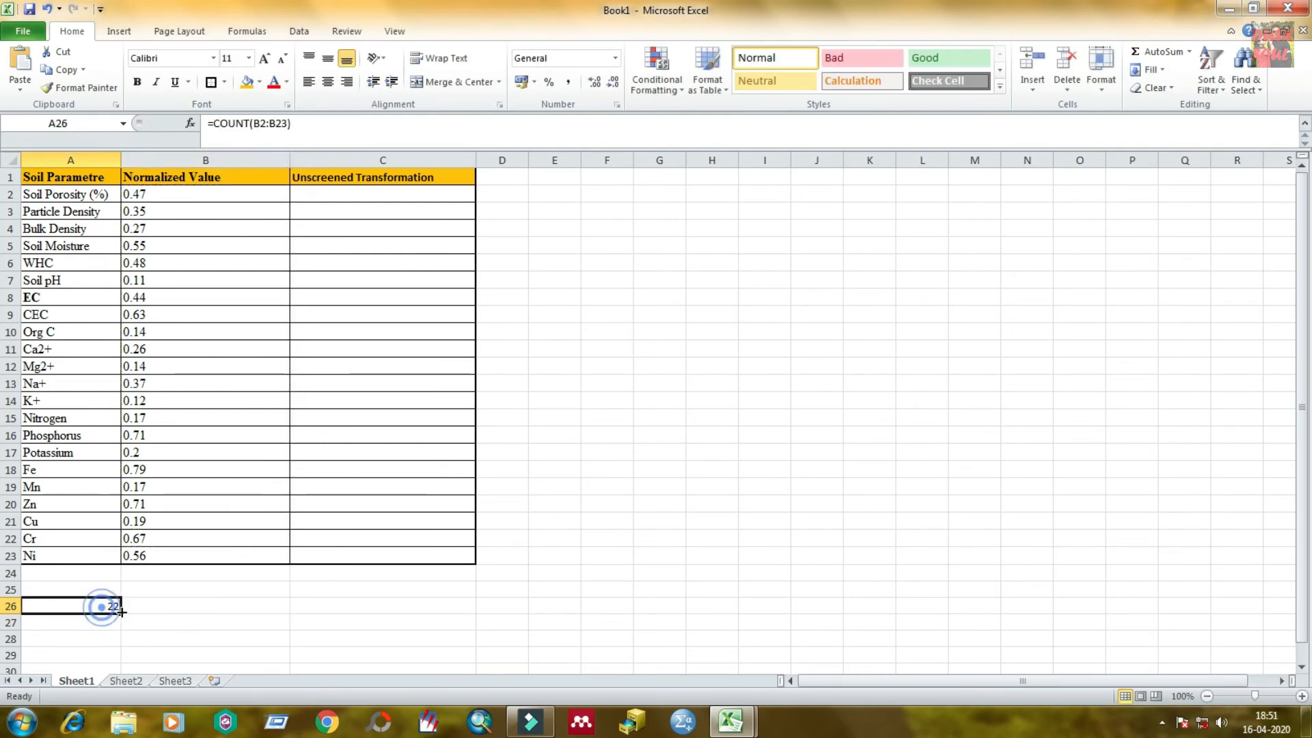
{"action": "left_click", "coordinate": [164, 618]}
{"action": "left_click", "coordinate": [343, 608]}
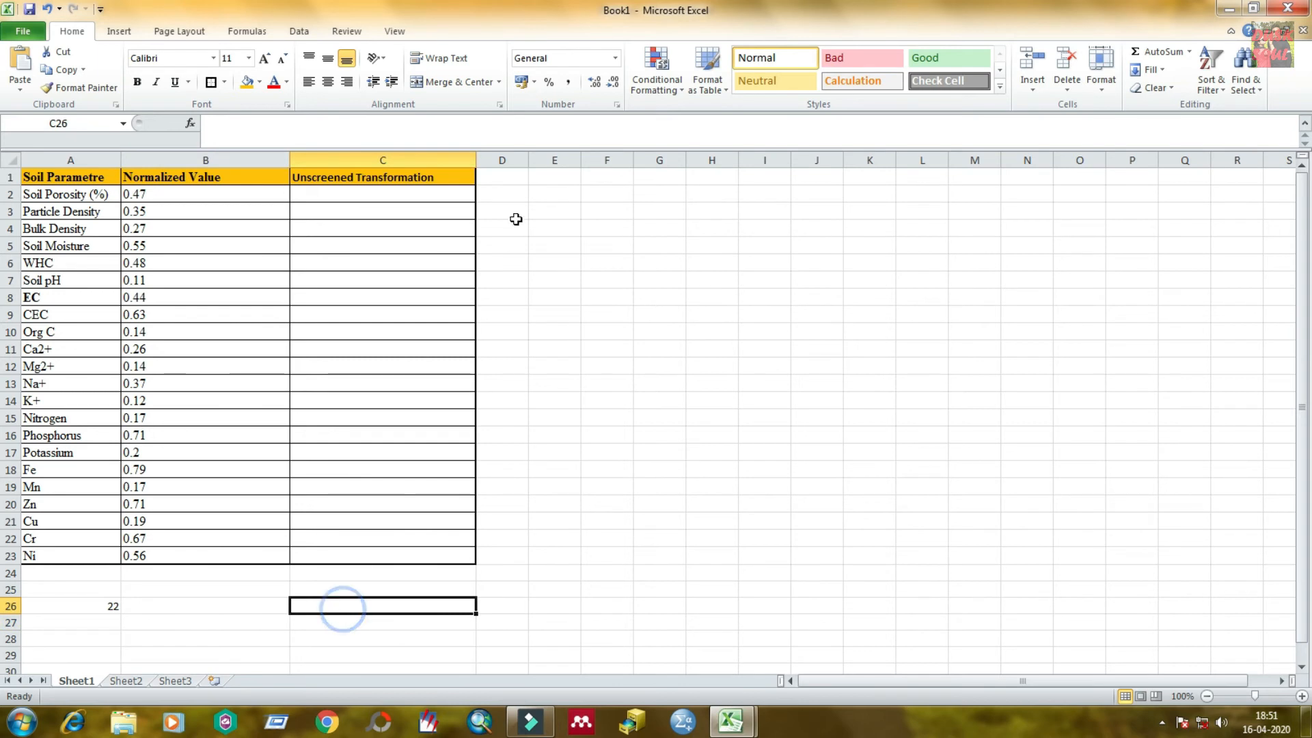
Step: Calculate the unscreened transformation of Soil Porosity in C2 with the formula =B2/A26
{"action": "left_click", "coordinate": [380, 200]}
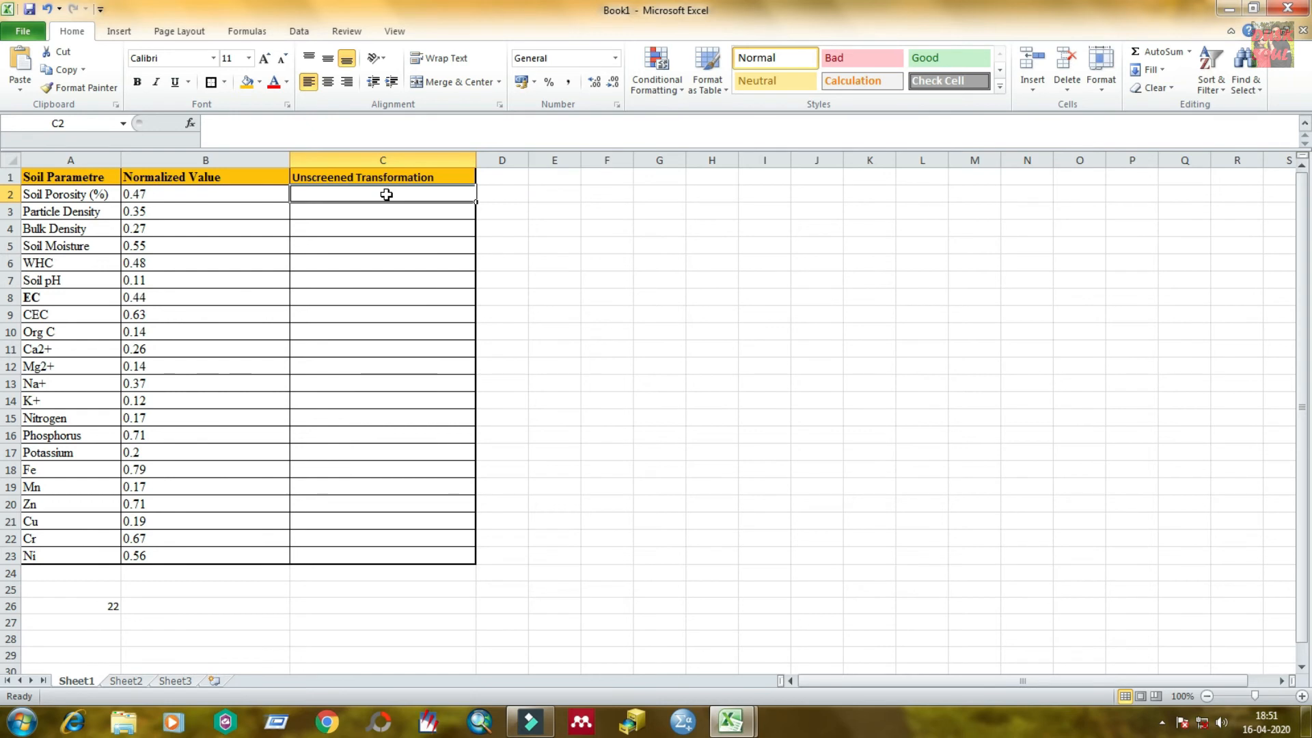
{"action": "type", "text": "="}
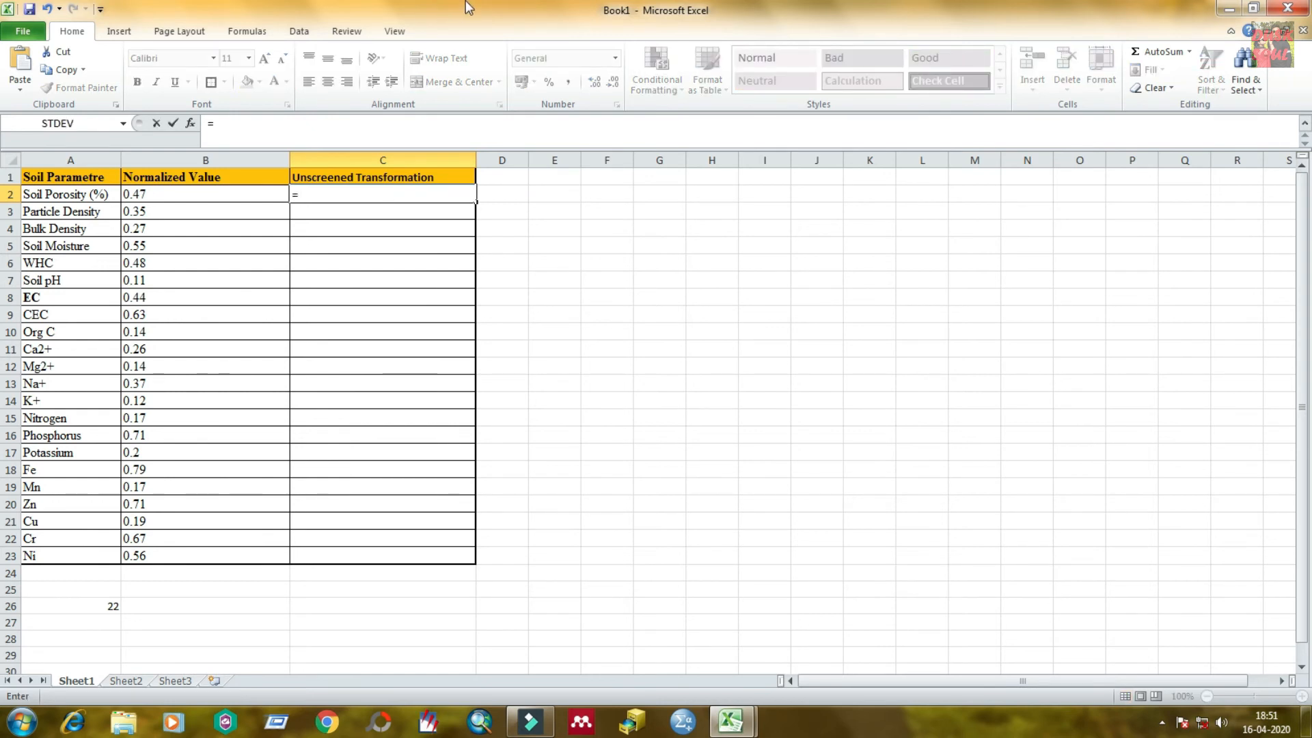
{"action": "left_click", "coordinate": [197, 194]}
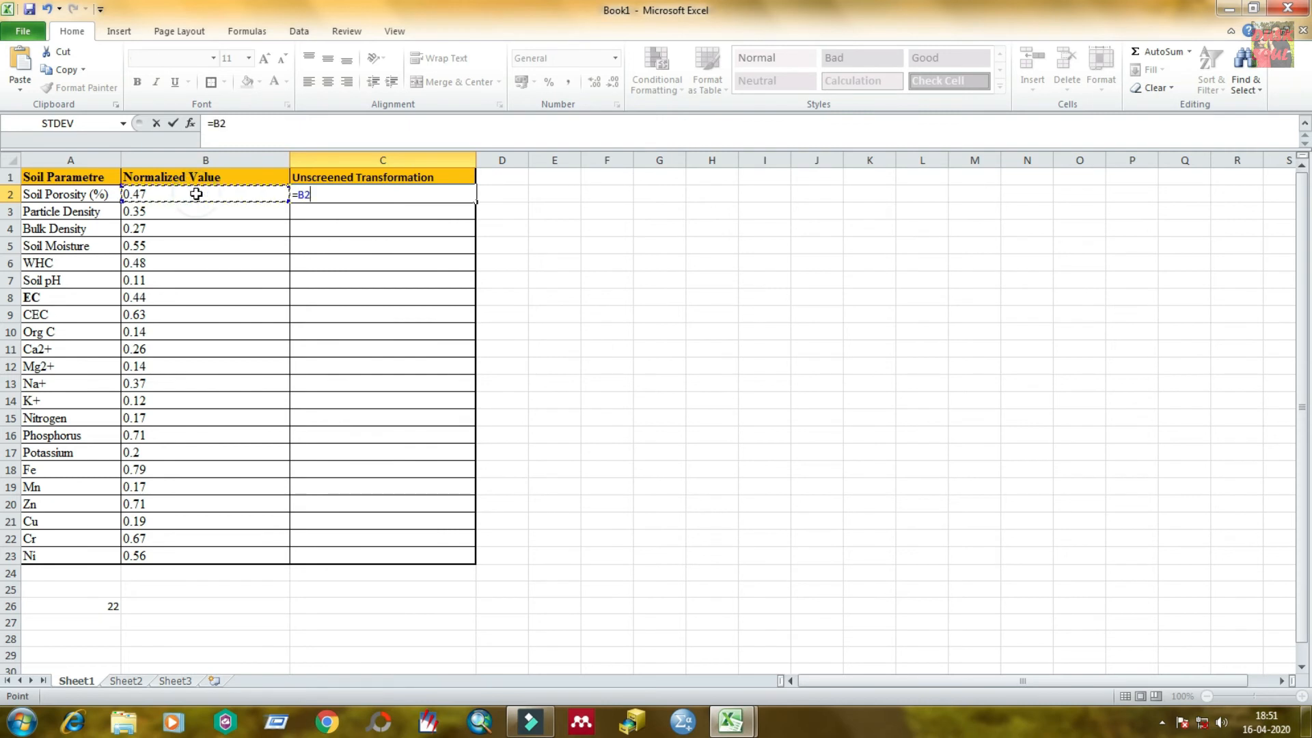
{"action": "type", "text": "/"}
{"action": "left_click", "coordinate": [108, 608]}
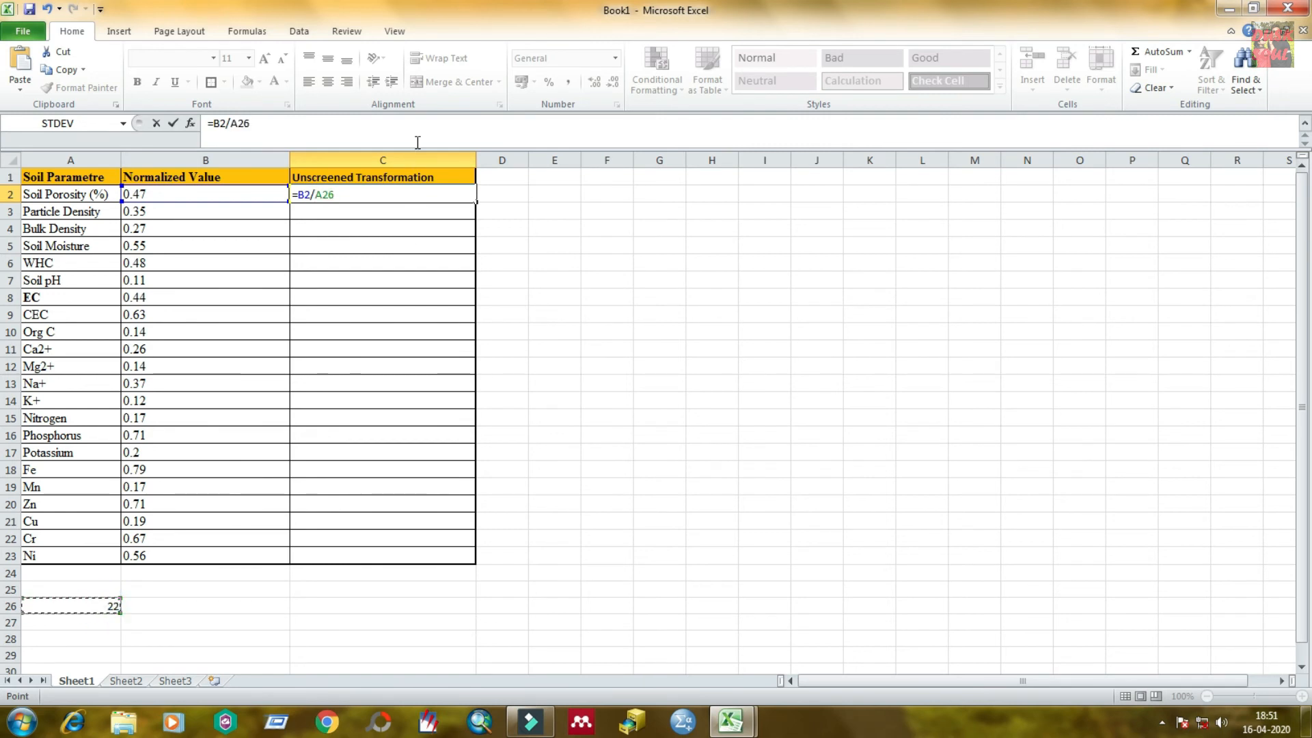
{"action": "key", "text": "Return"}
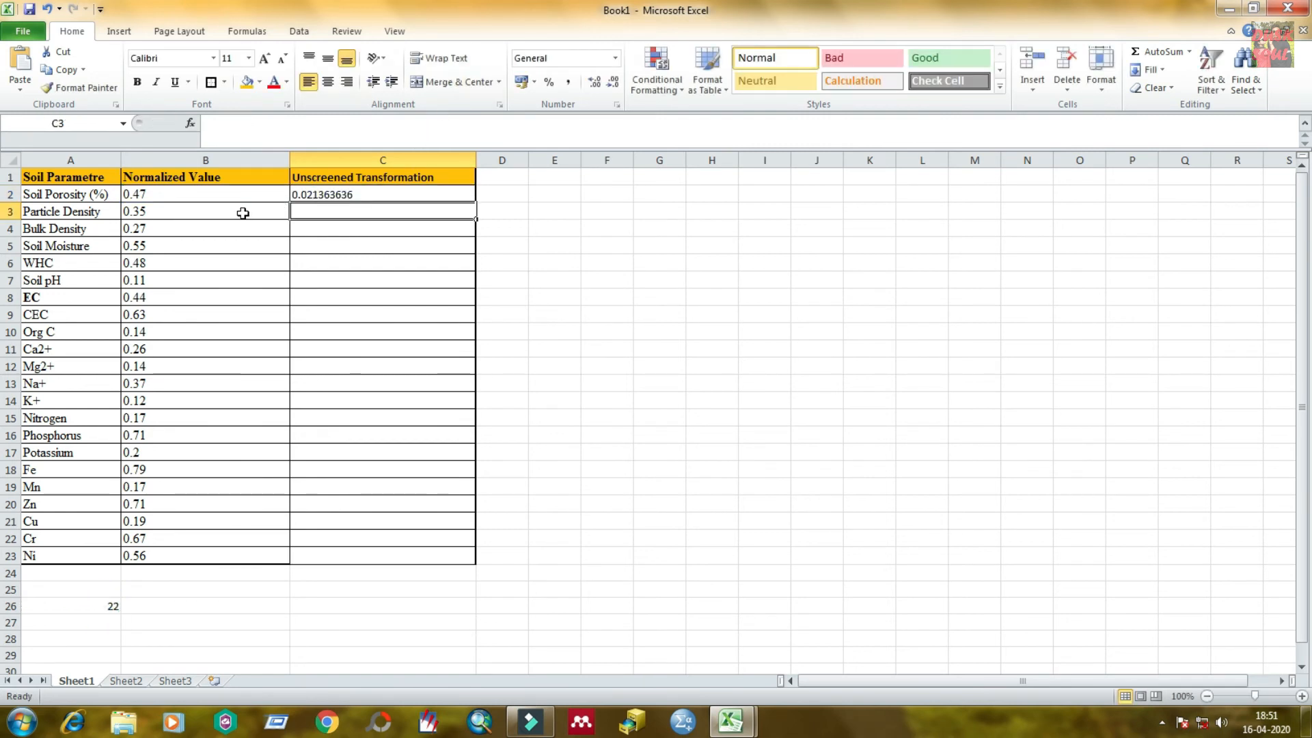
Step: Calculate the unscreened transformation of Particle Density in C3 with the formula =B3/A26
{"action": "type", "text": "="}
{"action": "left_click", "coordinate": [217, 213]}
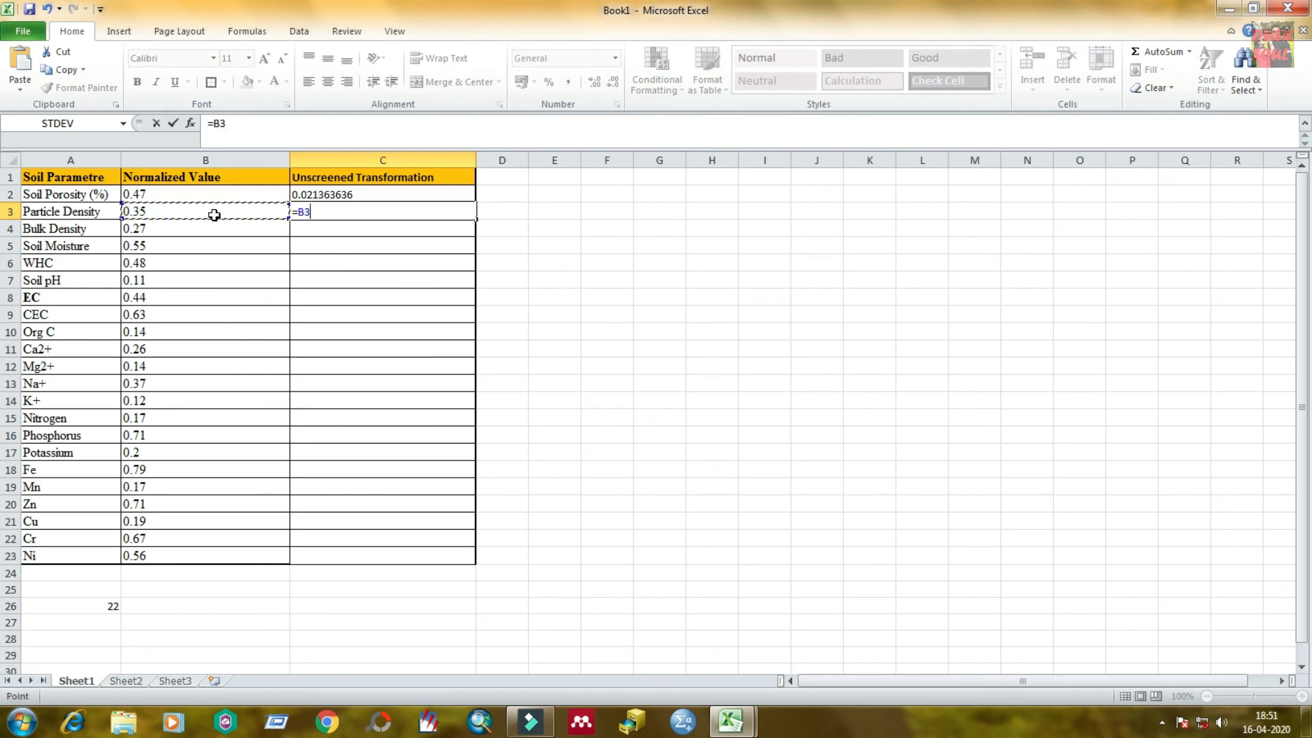
{"action": "type", "text": "/"}
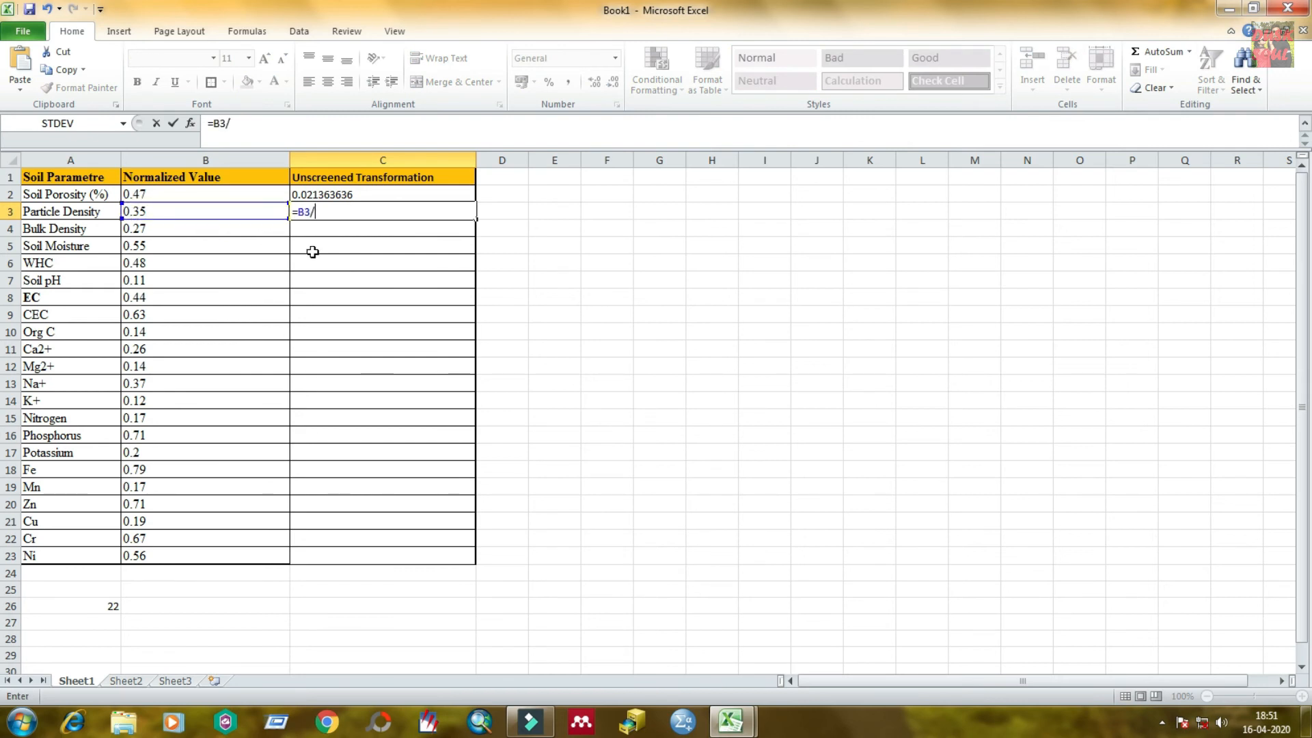
{"action": "left_click", "coordinate": [103, 603]}
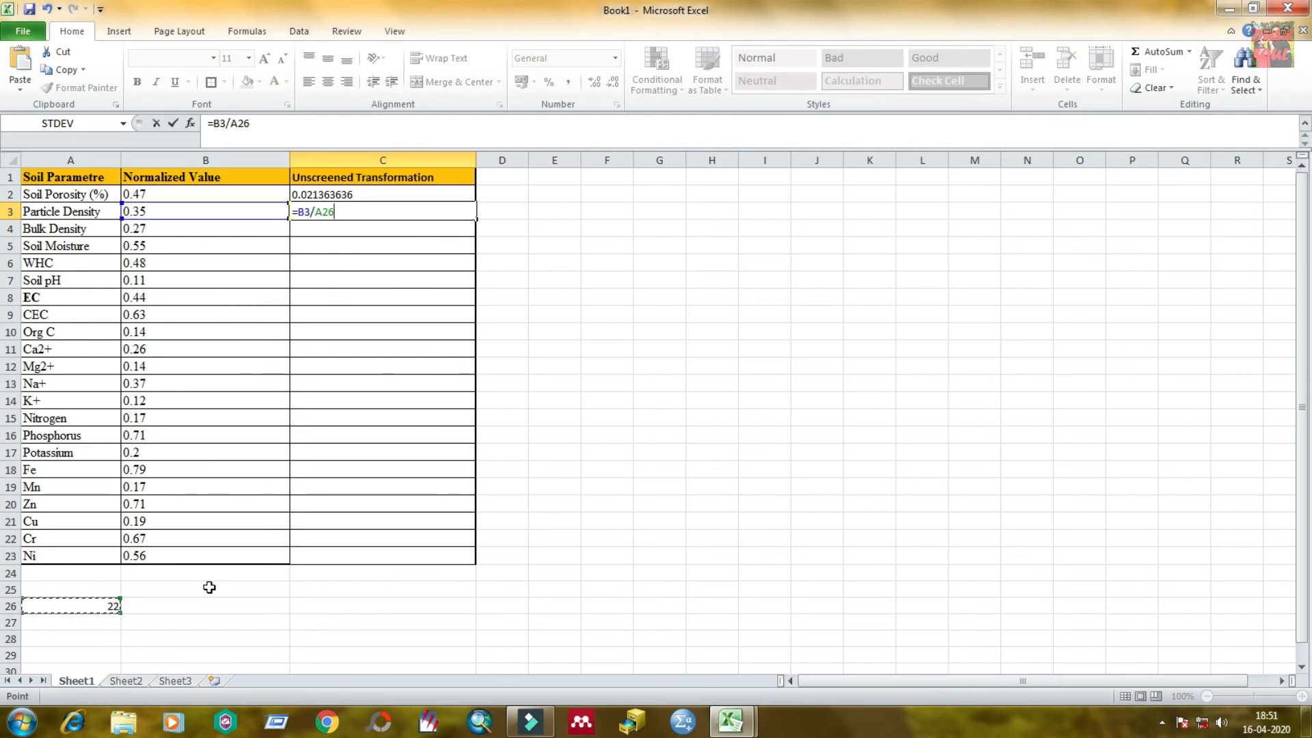
{"action": "key", "text": "Return"}
{"action": "left_click", "coordinate": [437, 206]}
Step: Calculate the unscreened transformation of Bulk Density in C4 by dividing its normalized value in B4 by 22
{"action": "left_click", "coordinate": [329, 226]}
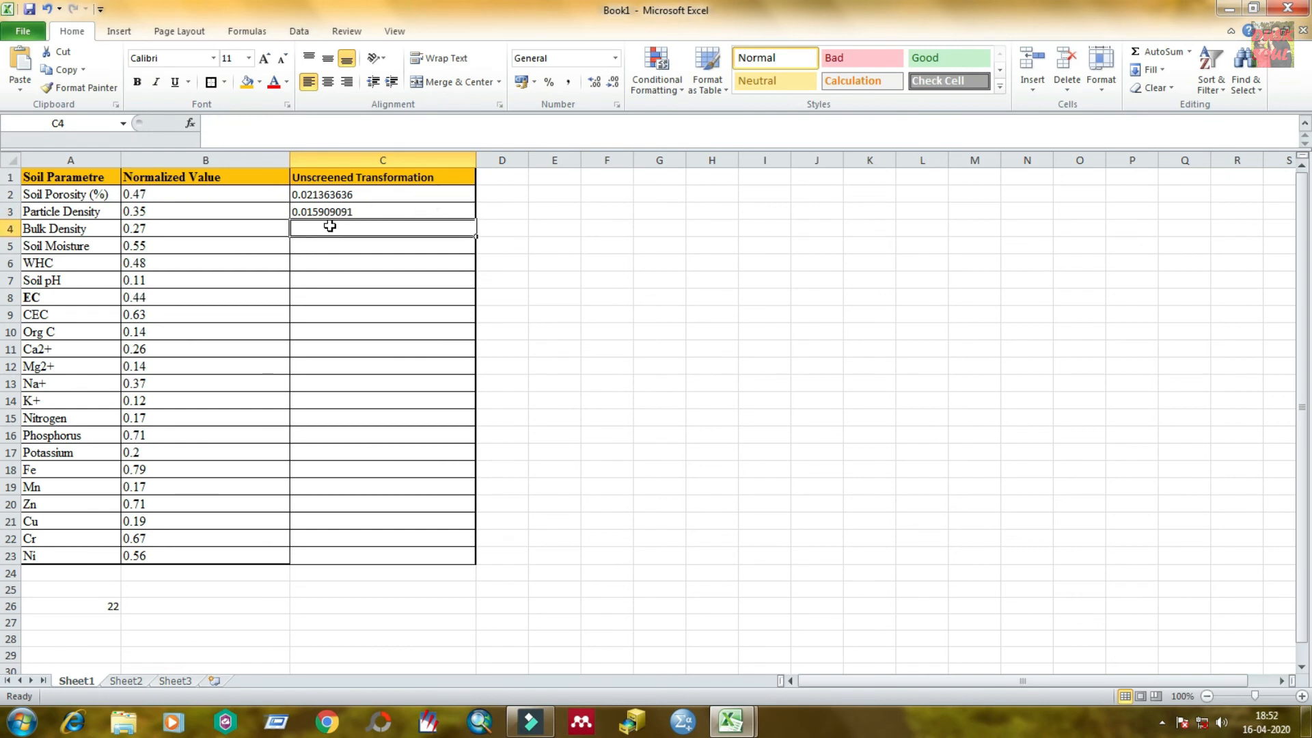
{"action": "type", "text": "="}
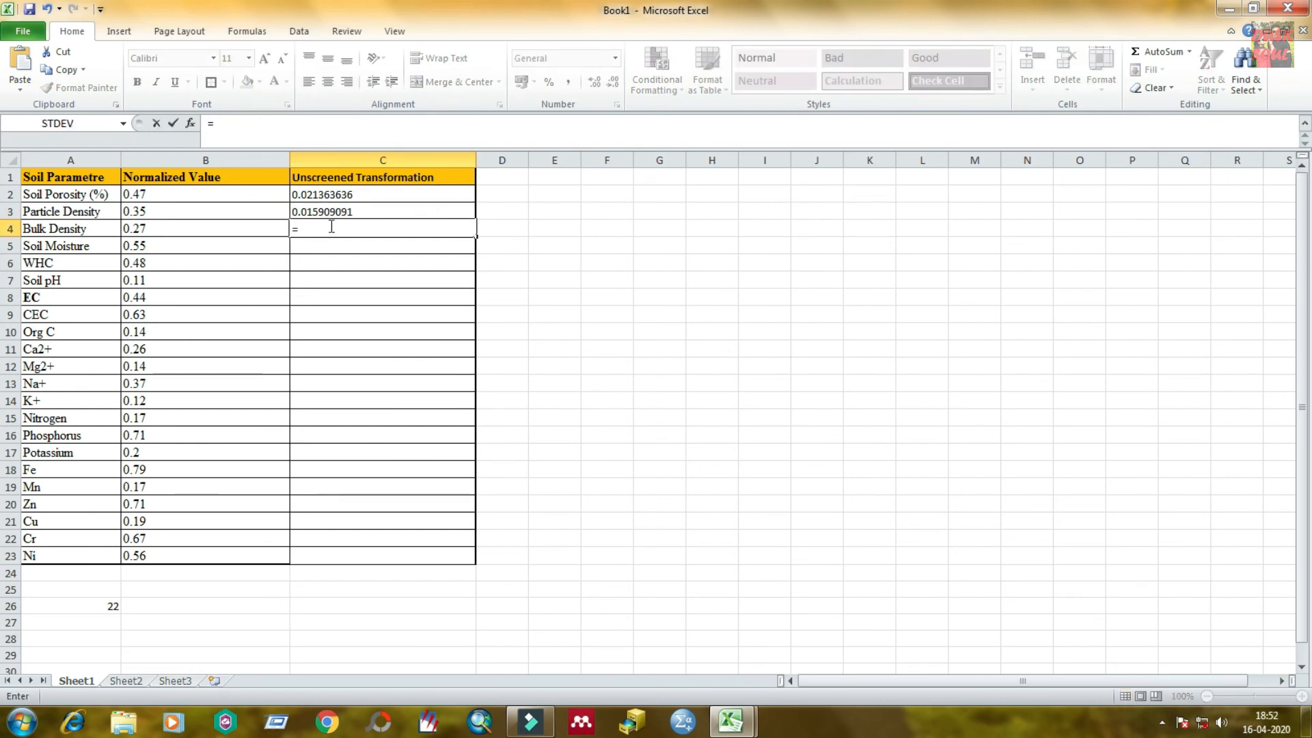
{"action": "left_click", "coordinate": [233, 225]}
{"action": "type", "text": "/22"}
{"action": "key", "text": "Return"}
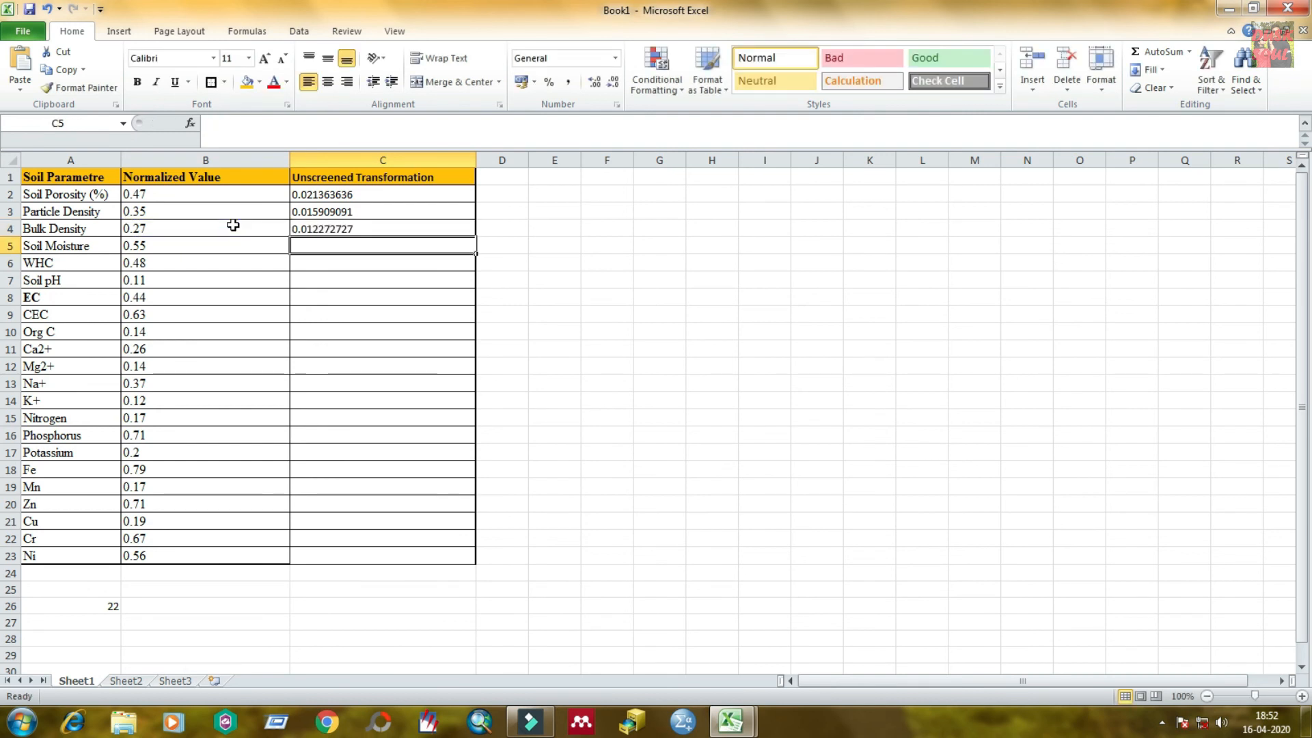
{"action": "left_click", "coordinate": [345, 276]}
{"action": "left_click", "coordinate": [346, 438]}
{"action": "left_click", "coordinate": [347, 486]}
{"action": "left_click", "coordinate": [349, 532]}
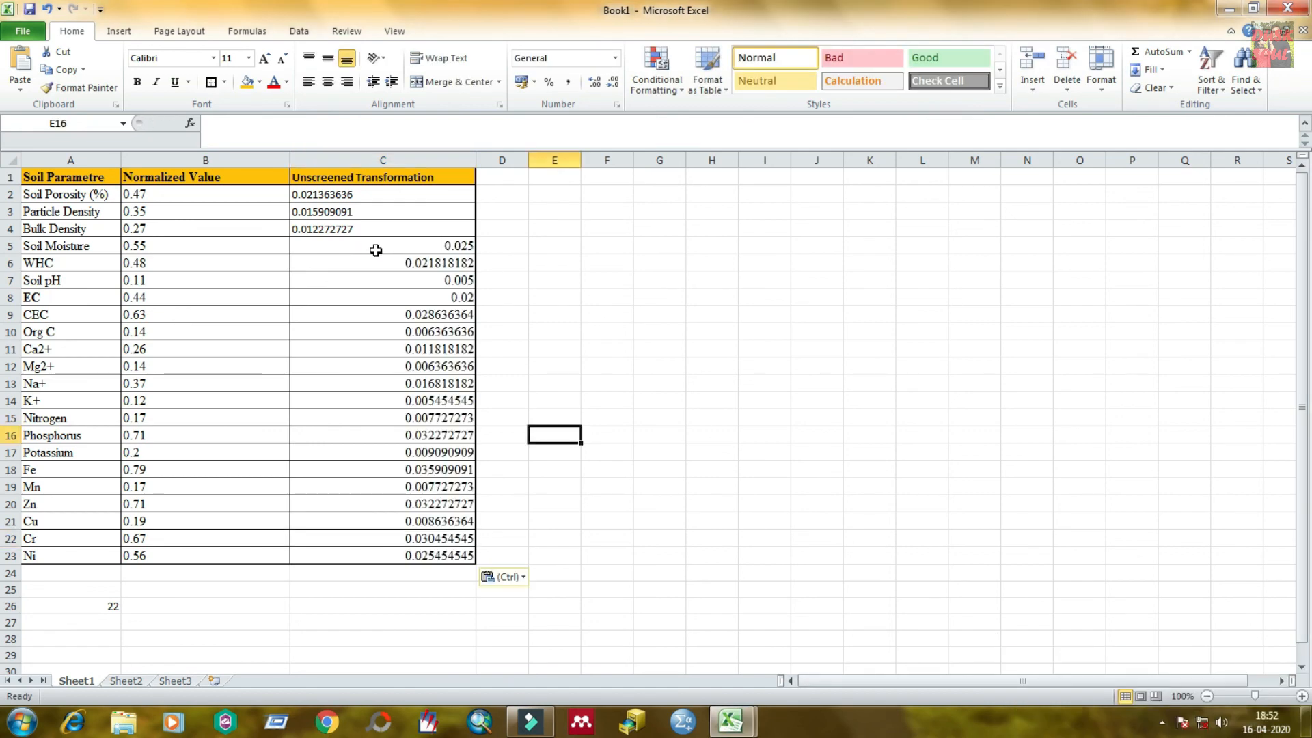
Step: Left-align the unscreened transformation values from Soil Moisture to Ni in C5:C23
{"action": "left_click_drag", "start_coordinate": [376, 250], "coordinate": [420, 555]}
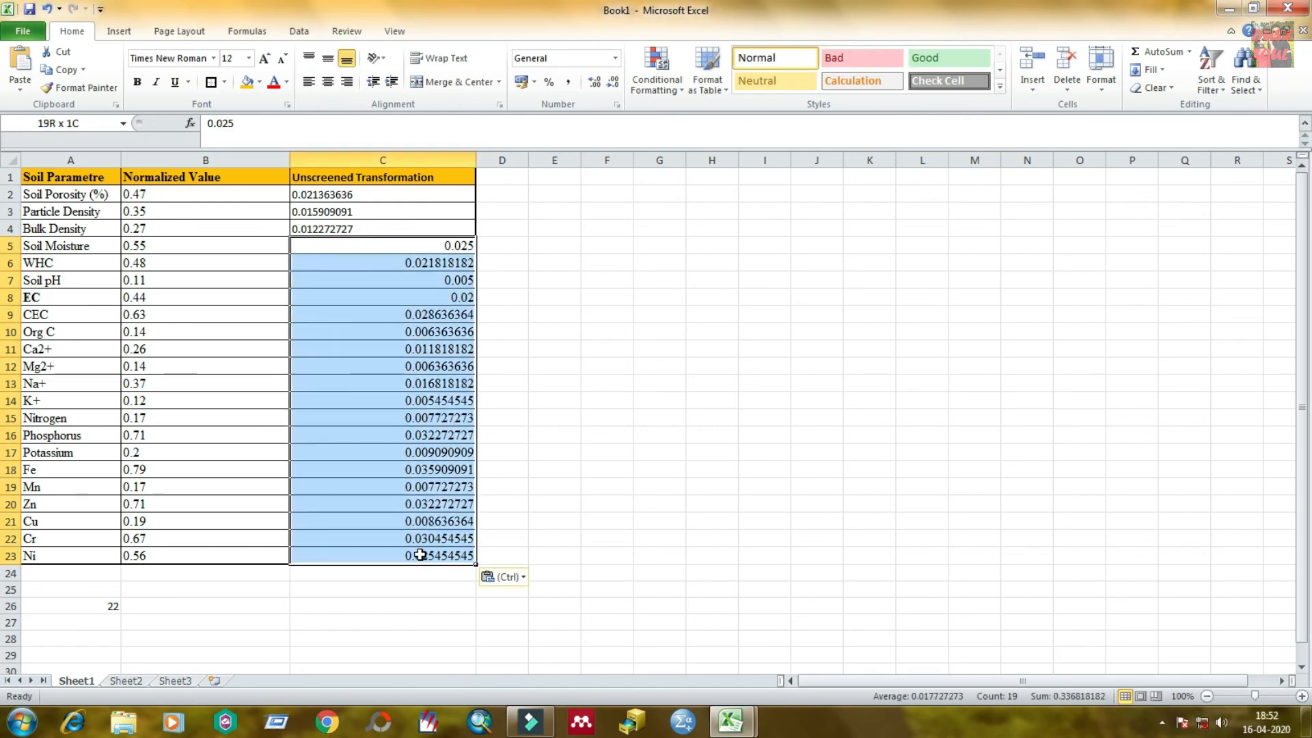
{"action": "left_click", "coordinate": [309, 82]}
{"action": "left_click", "coordinate": [584, 318]}
Step: Review the Unscreened Transformation column's values for all soil parameters in C2:C23
{"action": "left_click_drag", "start_coordinate": [377, 195], "coordinate": [407, 555]}
{"action": "left_click", "coordinate": [589, 402]}
{"action": "left_click", "coordinate": [398, 177]}
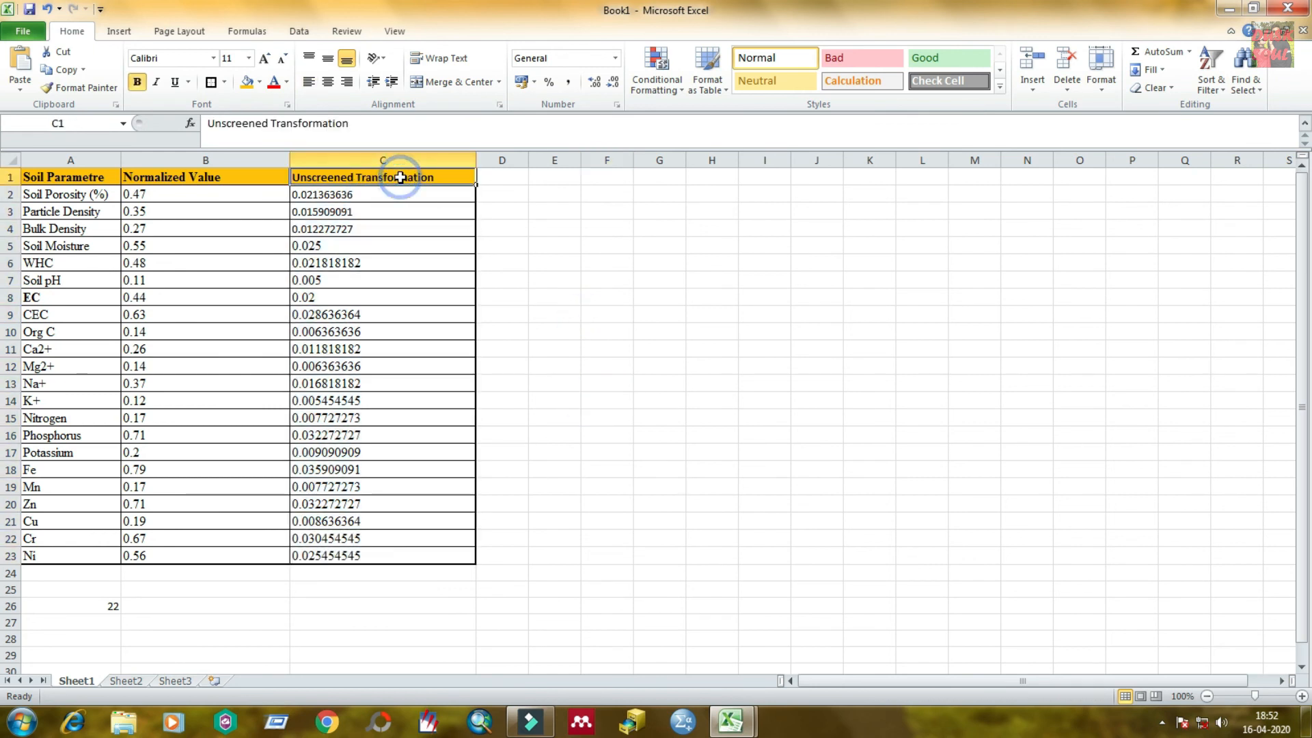
{"action": "left_click", "coordinate": [396, 160]}
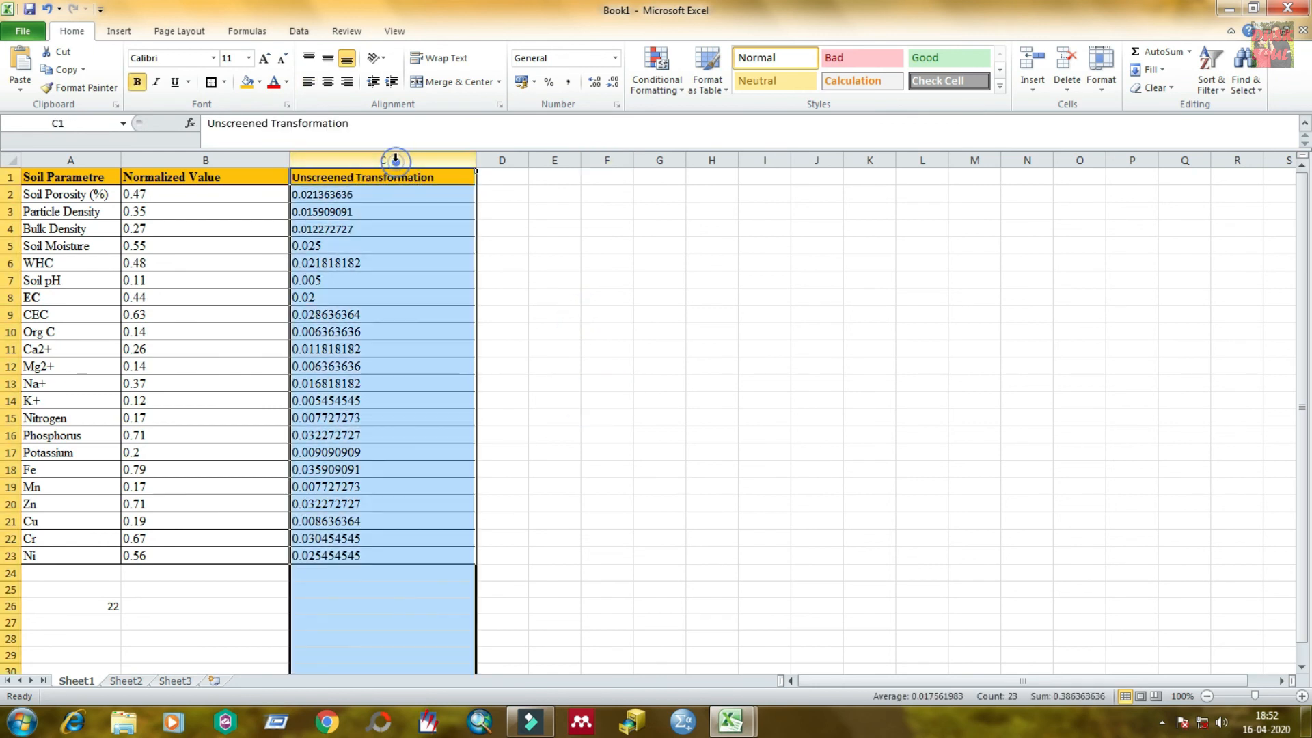
{"action": "left_click", "coordinate": [561, 435]}
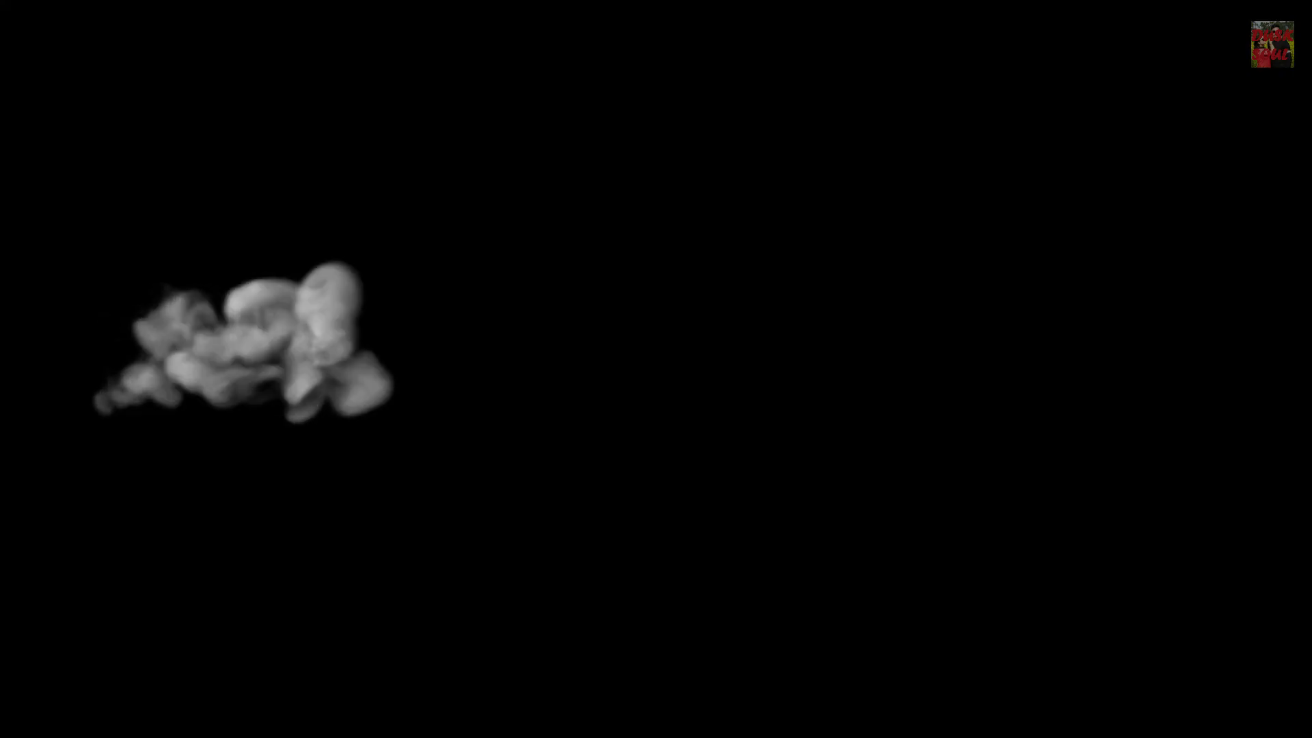